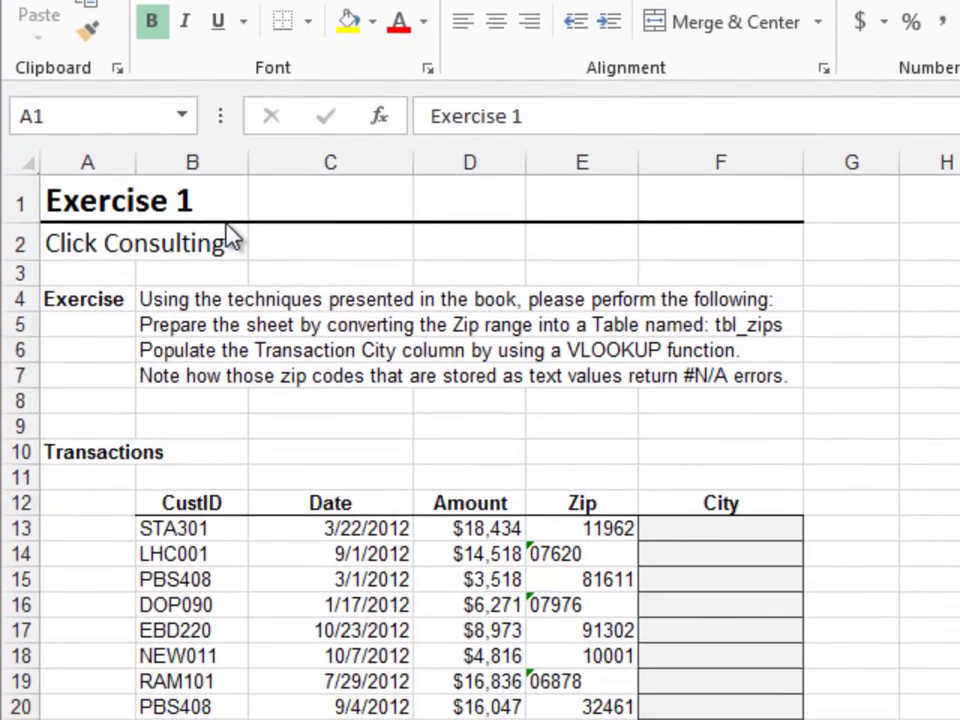
Step: Convert the Zip range B30:D130, with its headers, into a table named tbl_zips
{"action": "left_click", "coordinate": [316, 204]}
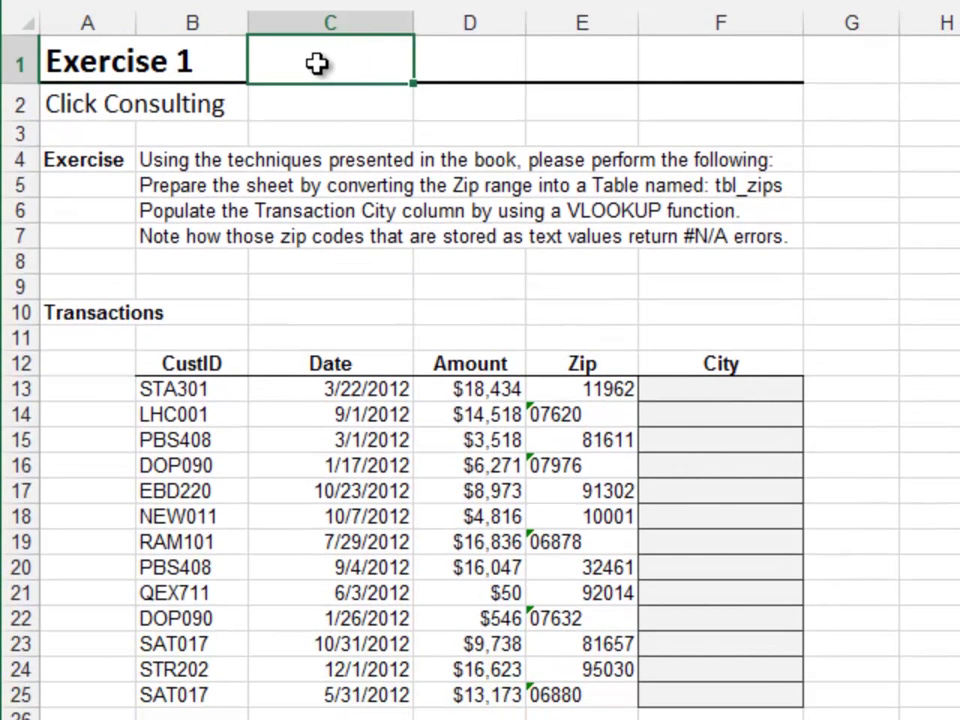
{"action": "left_click", "coordinate": [446, 60]}
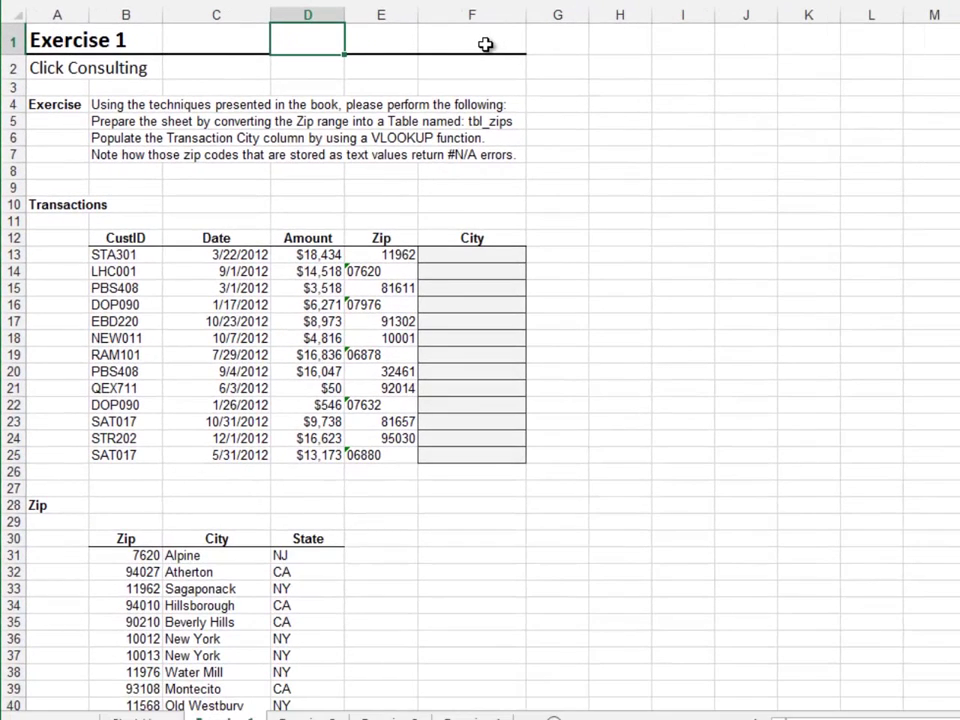
{"action": "key", "text": "Left"}
{"action": "key", "text": "ctrl+Down"}
{"action": "key", "text": "ctrl+Down"}
{"action": "key", "text": "ctrl+Down"}
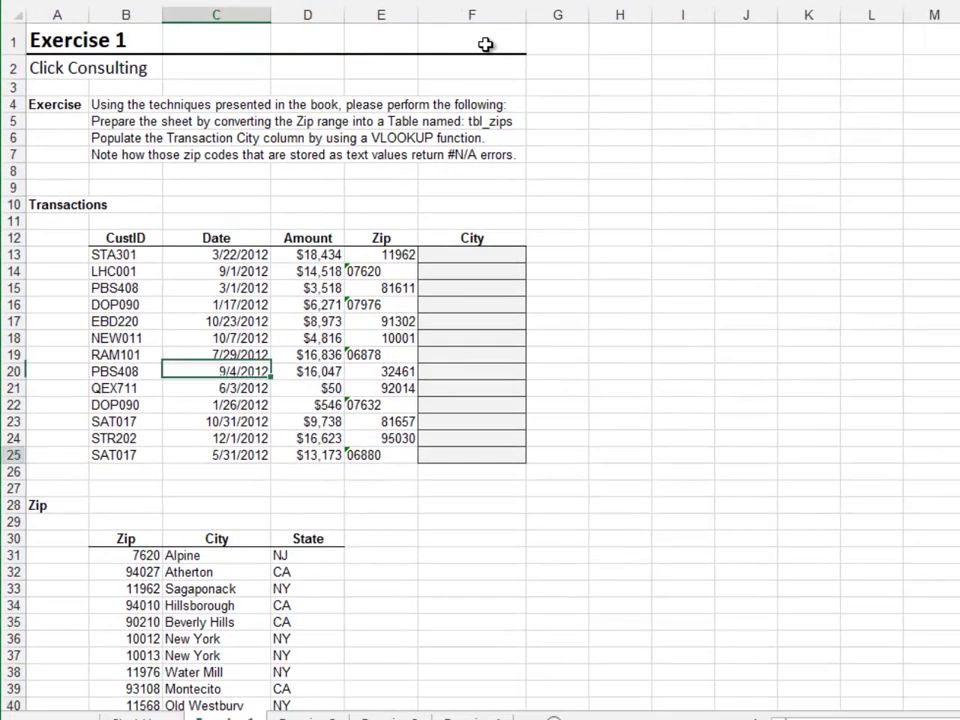
{"action": "key", "text": "ctrl+t"}
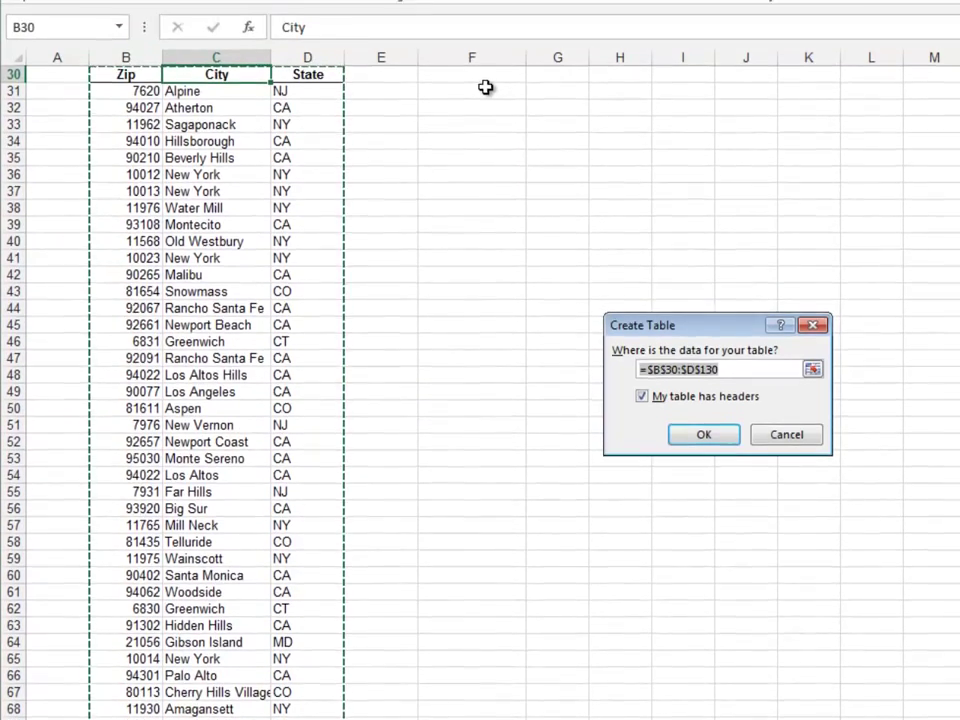
{"action": "key", "text": "Return"}
{"action": "type", "text": "tbl_zips"}
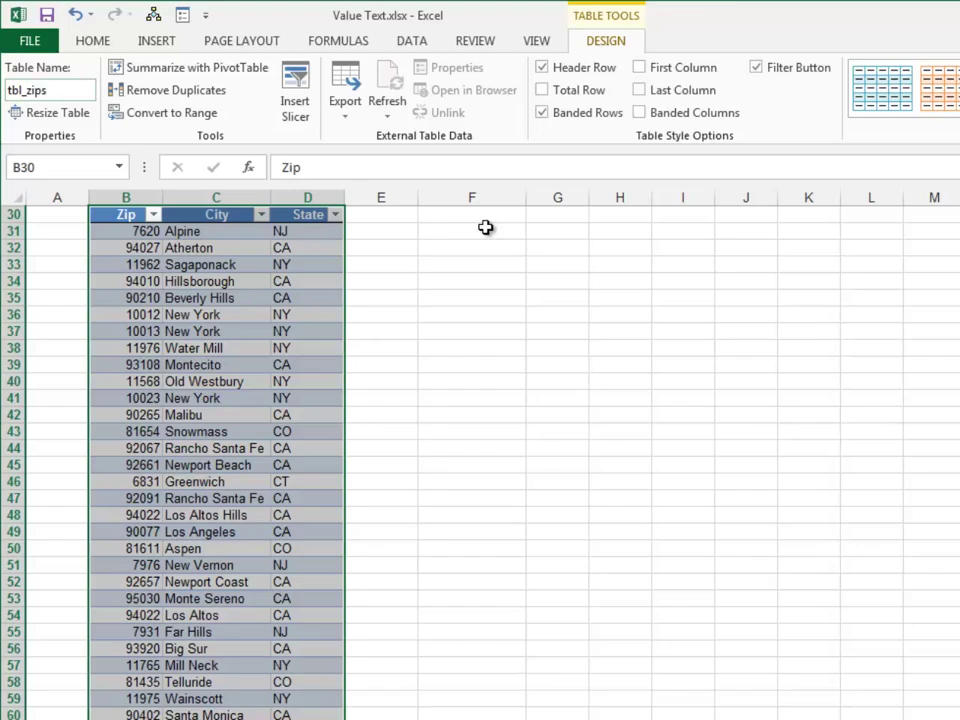
{"action": "key", "text": "Return"}
Step: Start a VLOOKUP formula in F13, the first City cell of Transactions, using E13 as the lookup value
{"action": "key", "text": "ctrl+Home"}
{"action": "key", "text": "Right"}
{"action": "key", "text": "Right"}
{"action": "key", "text": "Right"}
{"action": "key", "text": "Right"}
{"action": "key", "text": "ctrl+Down"}
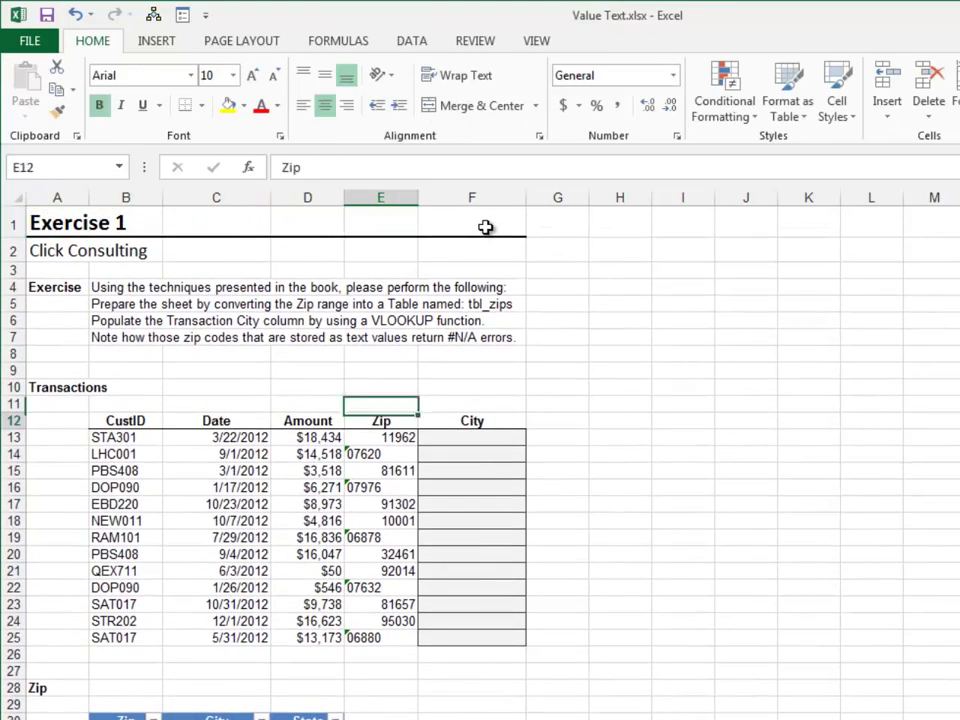
{"action": "key", "text": "Right"}
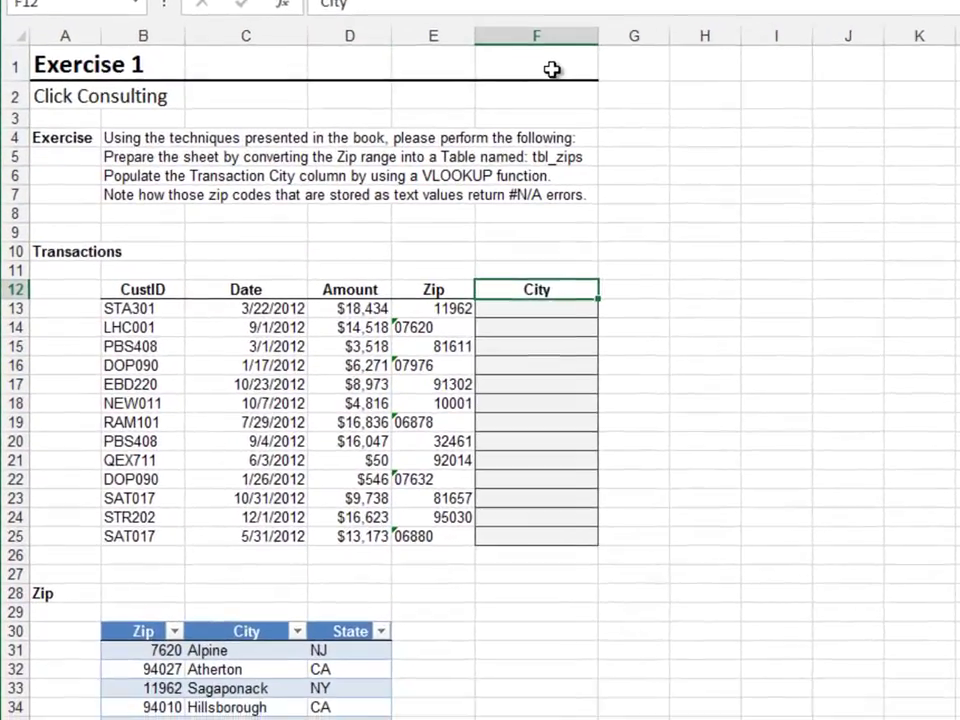
{"action": "key", "text": "Down"}
{"action": "type", "text": "=vl"}
{"action": "key", "text": "Tab"}
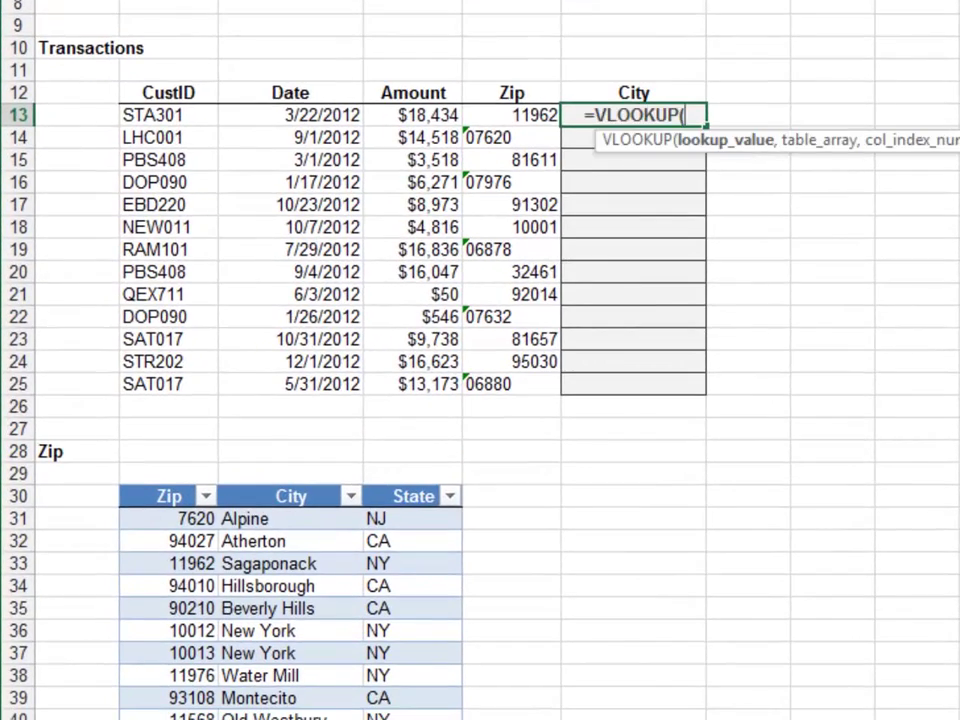
{"action": "key", "text": "Left"}
{"action": "type", "text": ","}
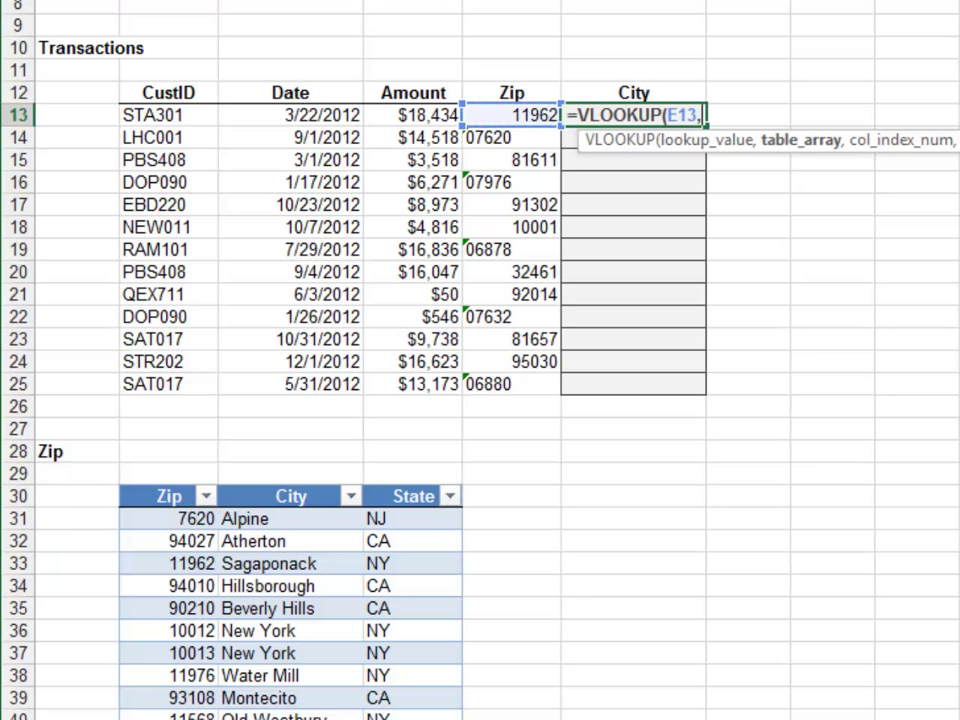
Step: Complete the F13 formula with table tbl_zips, column 2 and exact match 0, and fill it down through F25
{"action": "type", "text": "tbl"}
{"action": "key", "text": "Tab"}
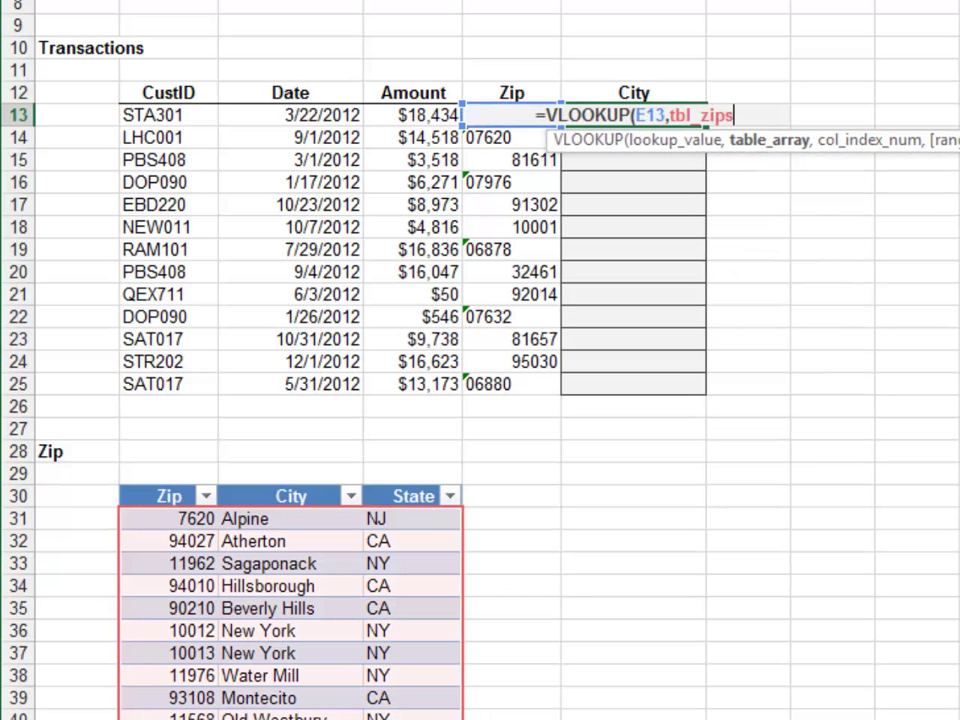
{"action": "type", "text": ","}
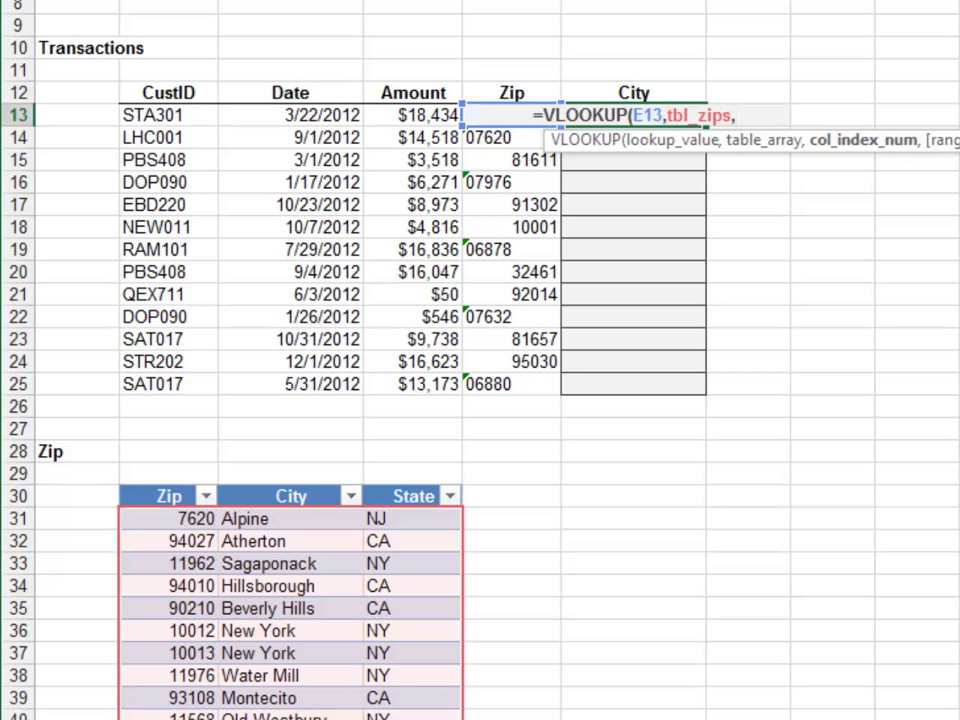
{"action": "type", "text": "2,0)"}
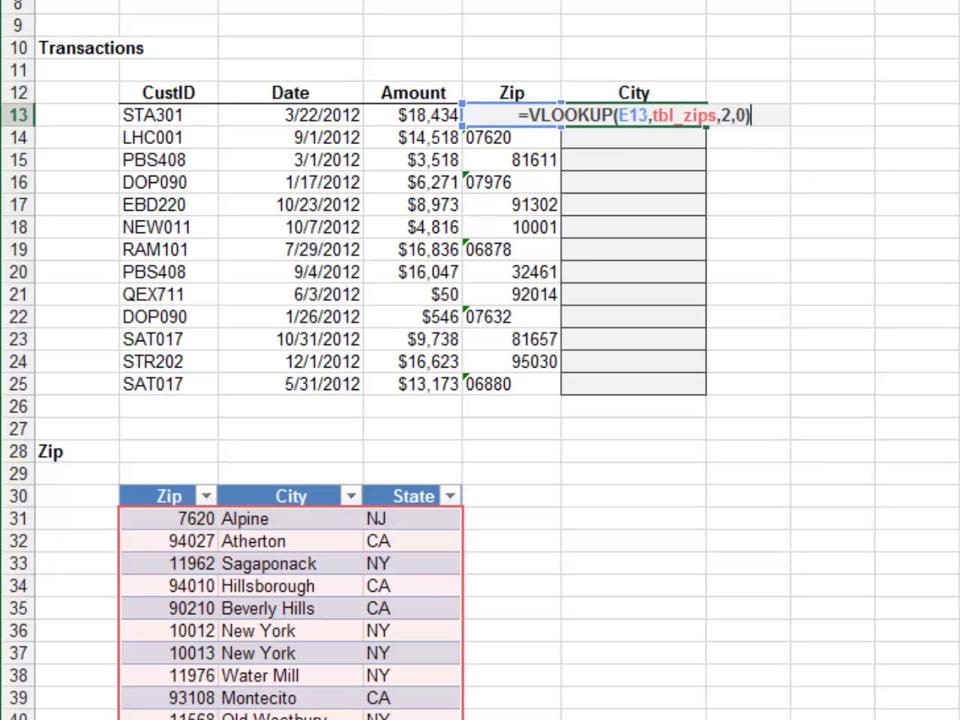
{"action": "key", "text": "Return"}
{"action": "key", "text": "Up"}
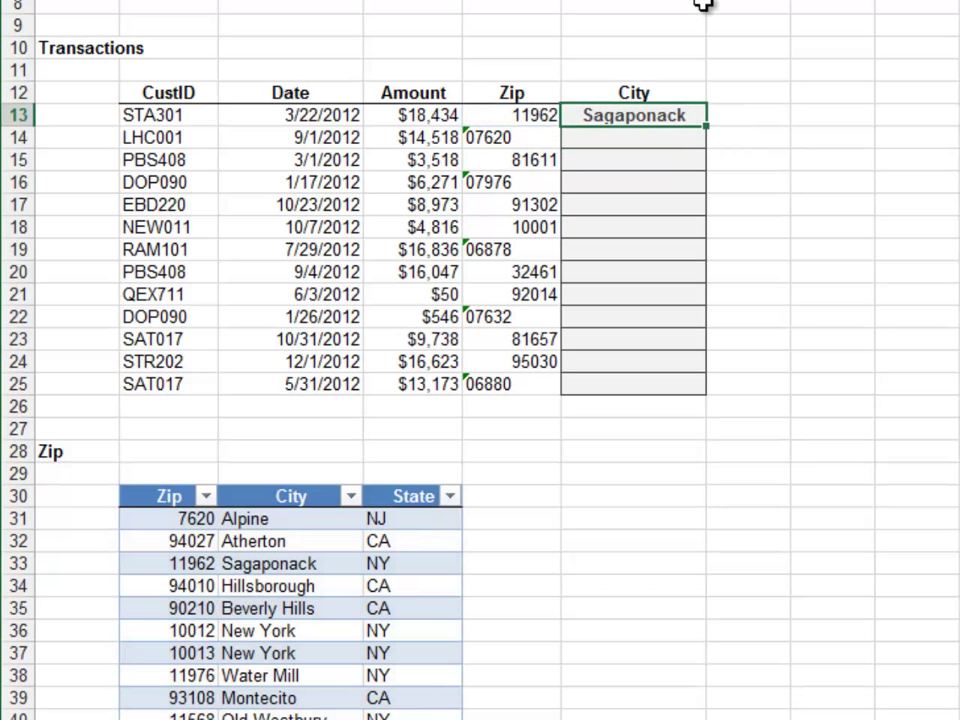
{"action": "double_click", "coordinate": [706, 127]}
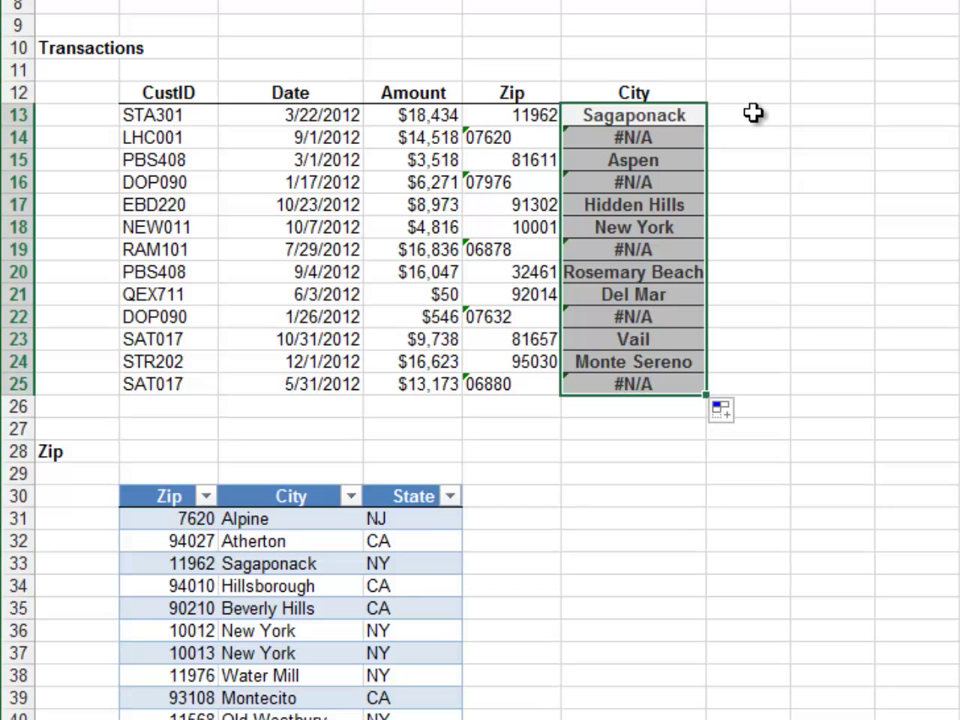
Step: Examine the cell references of the lookup formula in F14 and review the City results down to row 25
{"action": "key", "text": "Down"}
{"action": "key", "text": "F2"}
{"action": "key", "text": "Escape"}
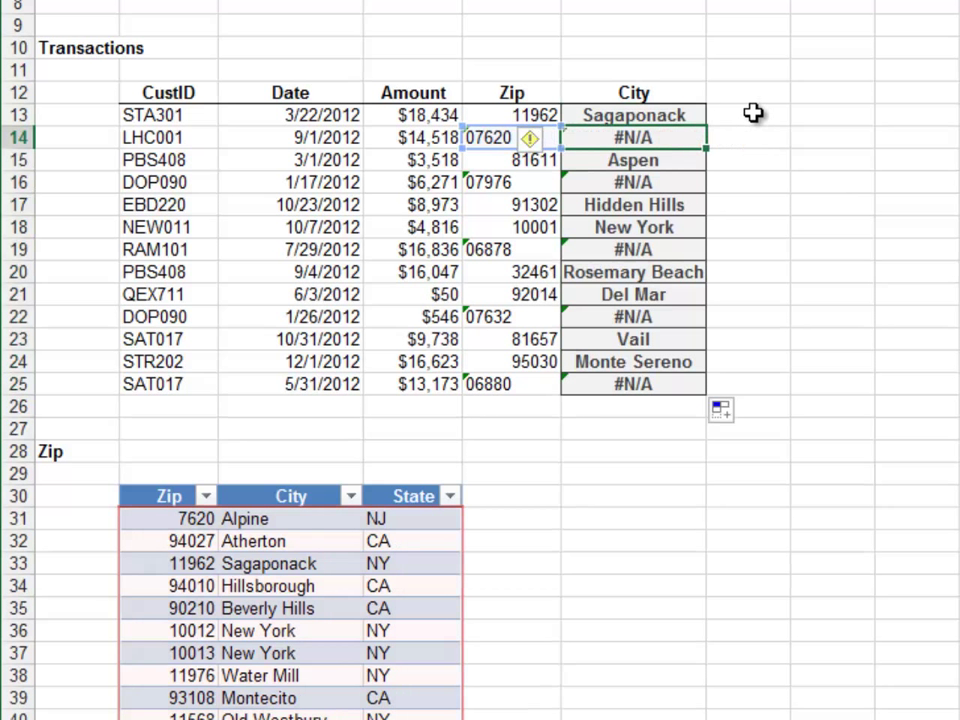
{"action": "key", "text": "Down"}
{"action": "key", "text": "Down"}
{"action": "key", "text": "Down"}
{"action": "key", "text": "Down"}
{"action": "key", "text": "Down"}
{"action": "key", "text": "Down"}
{"action": "key", "text": "Down"}
{"action": "key", "text": "Down"}
{"action": "key", "text": "Down"}
{"action": "key", "text": "Down"}
{"action": "key", "text": "Down"}
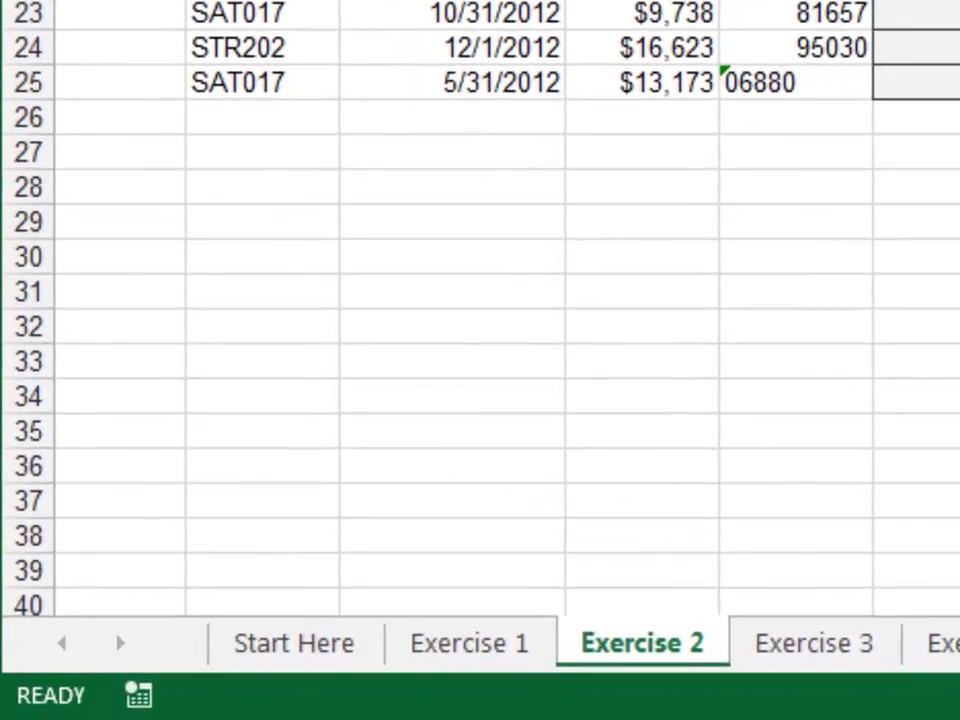
Step: On the Exercise 2 sheet, start a VLOOKUP formula in F13 with VALUE(E13) as the lookup value
{"action": "key", "text": "ctrl+Page_Up"}
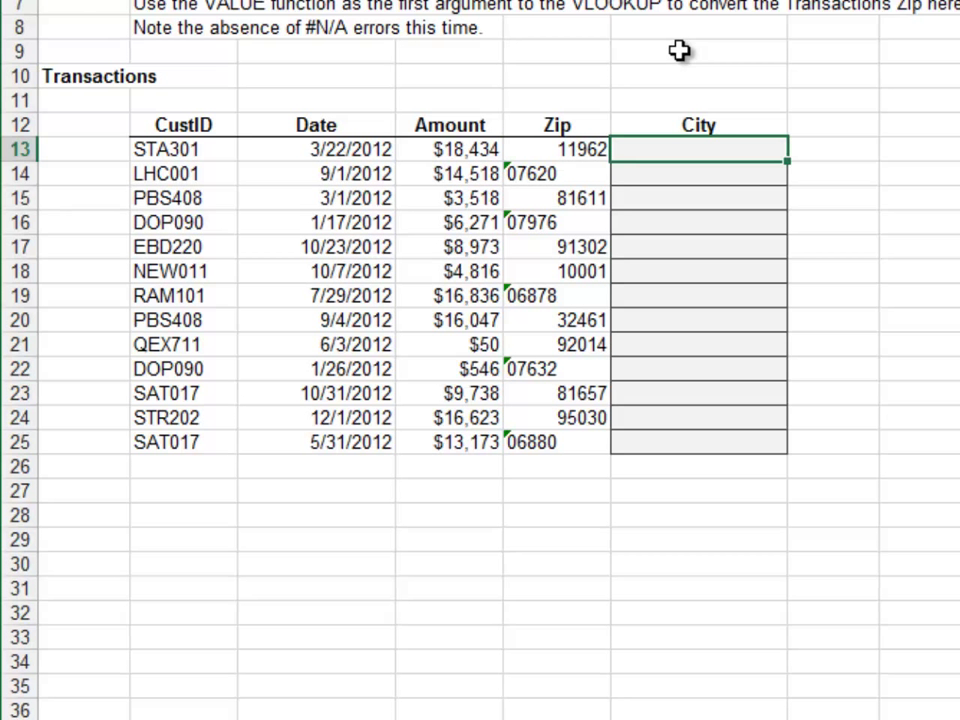
{"action": "type", "text": "vl"}
{"action": "key", "text": "Tab"}
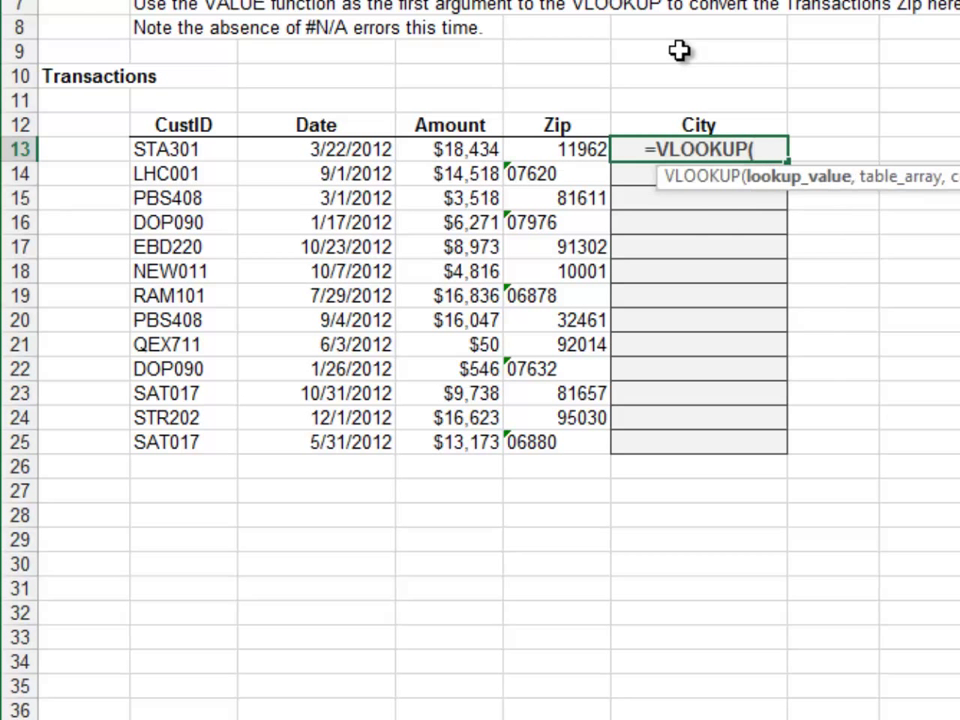
{"action": "type", "text": "value("}
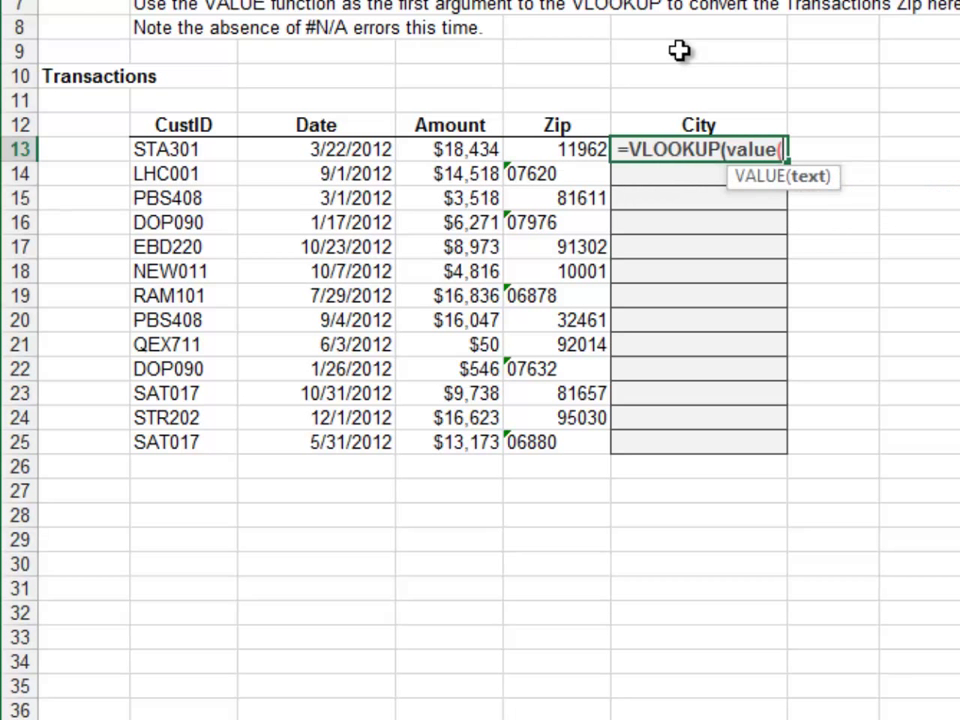
{"action": "key", "text": "Left"}
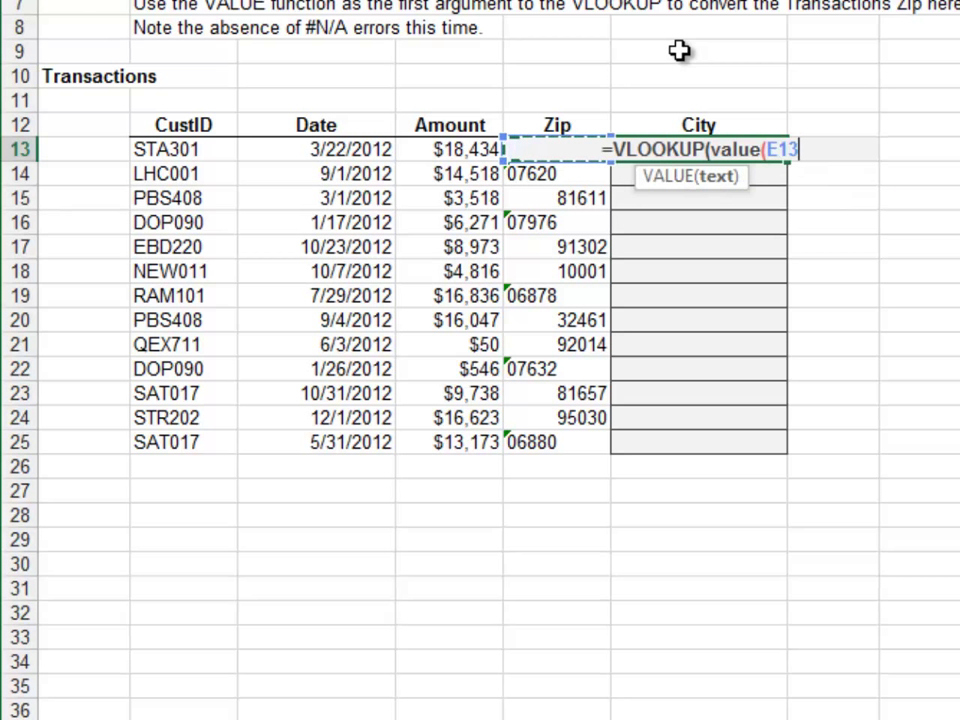
{"action": "type", "text": "),"}
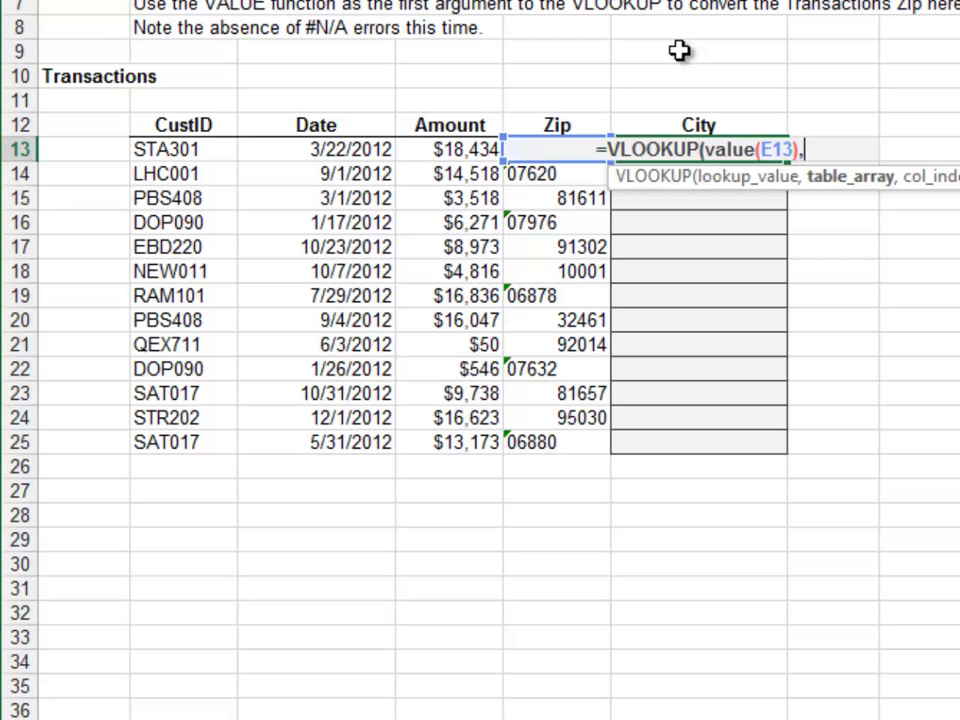
Step: Complete the F13 formula on Exercise 2 with tbl_zips, column 2 and exact match 0, and fill it down the City column
{"action": "type", "text": "tbl"}
{"action": "key", "text": "Tab"}
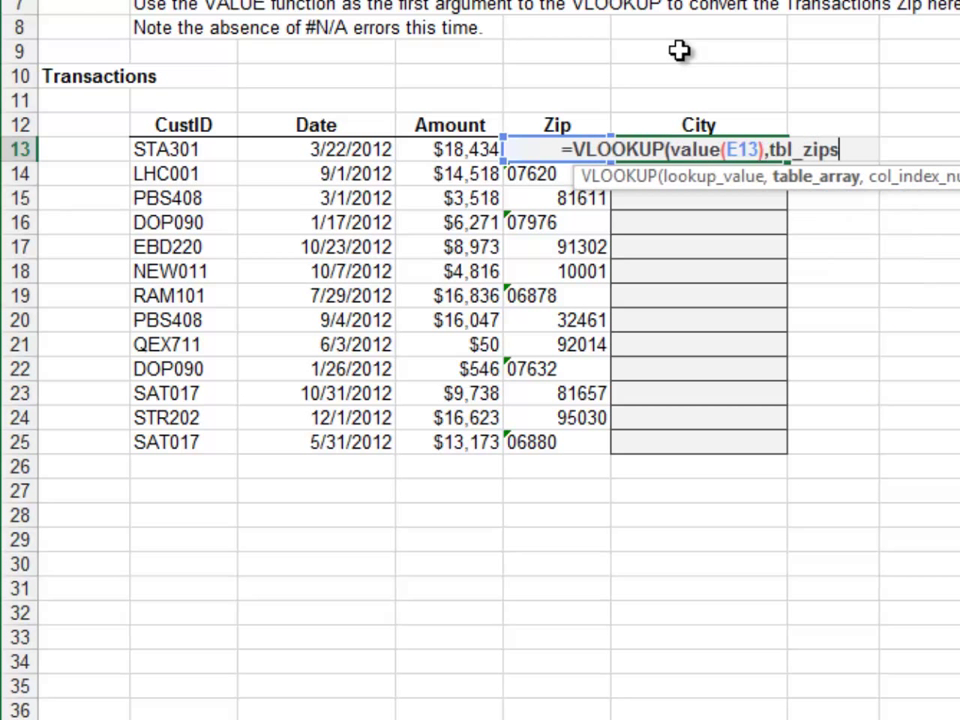
{"action": "type", "text": ","}
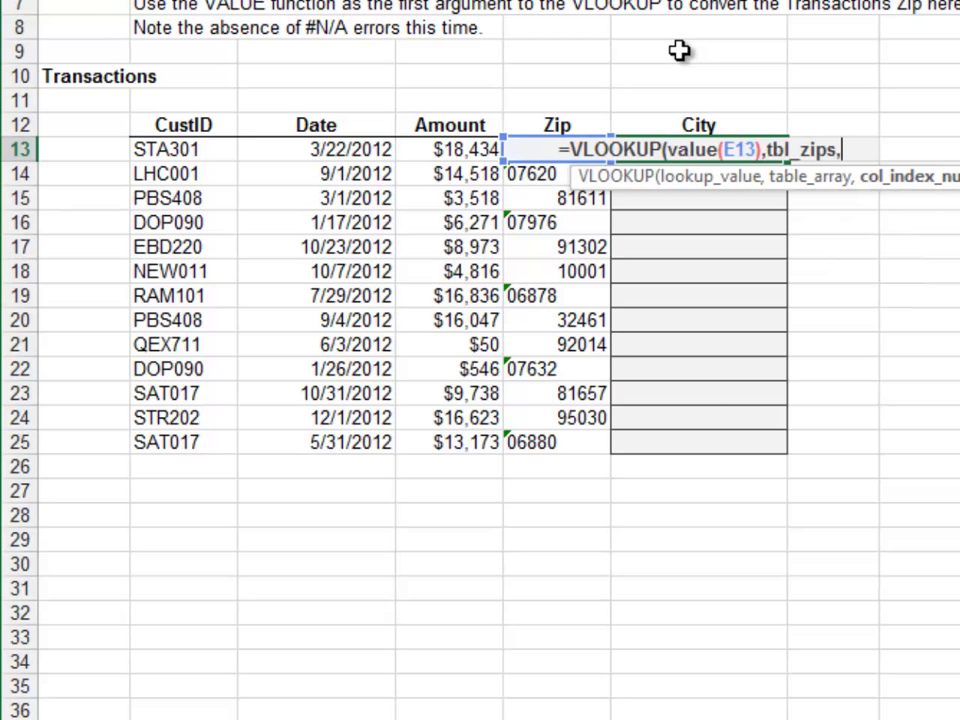
{"action": "type", "text": "2,0)"}
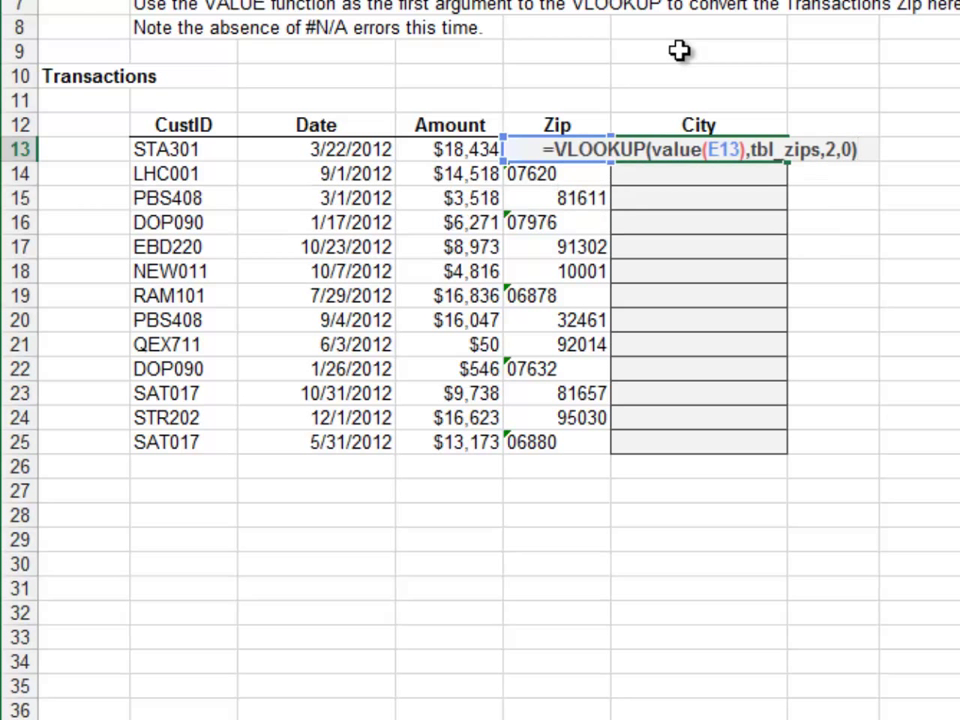
{"action": "key", "text": "Return"}
{"action": "left_click", "coordinate": [691, 147]}
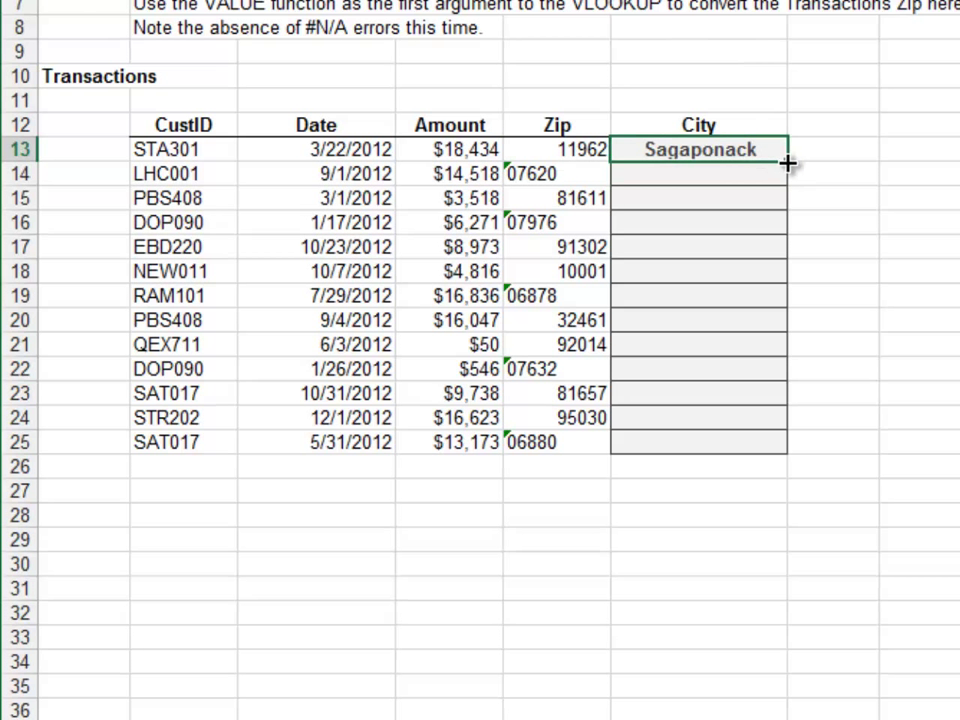
{"action": "double_click", "coordinate": [789, 162]}
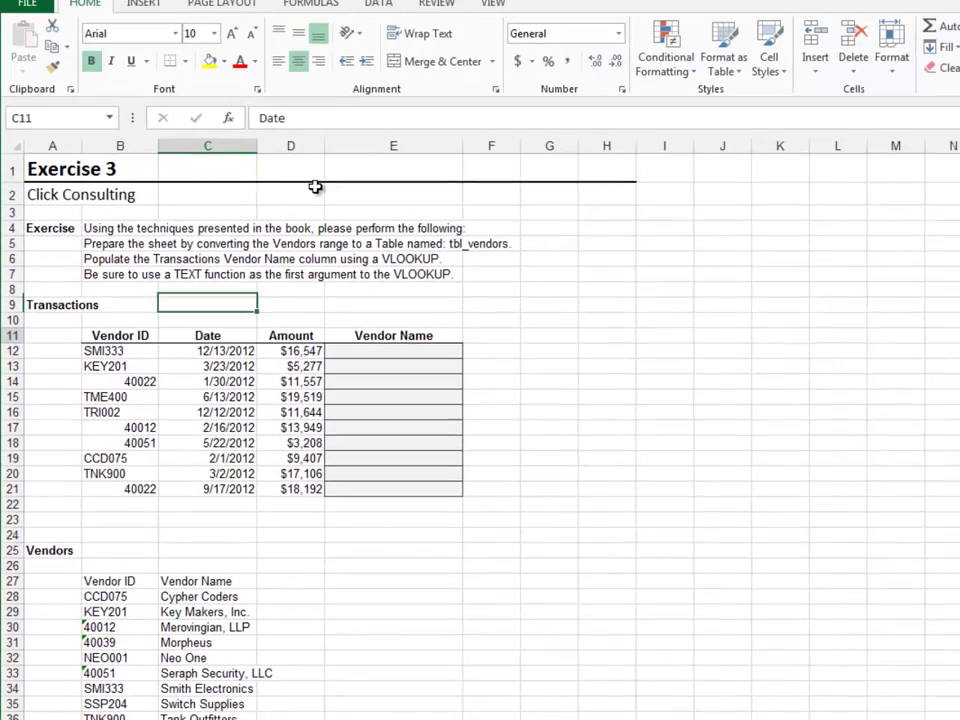
Step: Convert the Vendors range B27:C39, with its headers, into a table named tbl_vendors
{"action": "key", "text": "ctrl+Down"}
{"action": "key", "text": "ctrl+Down"}
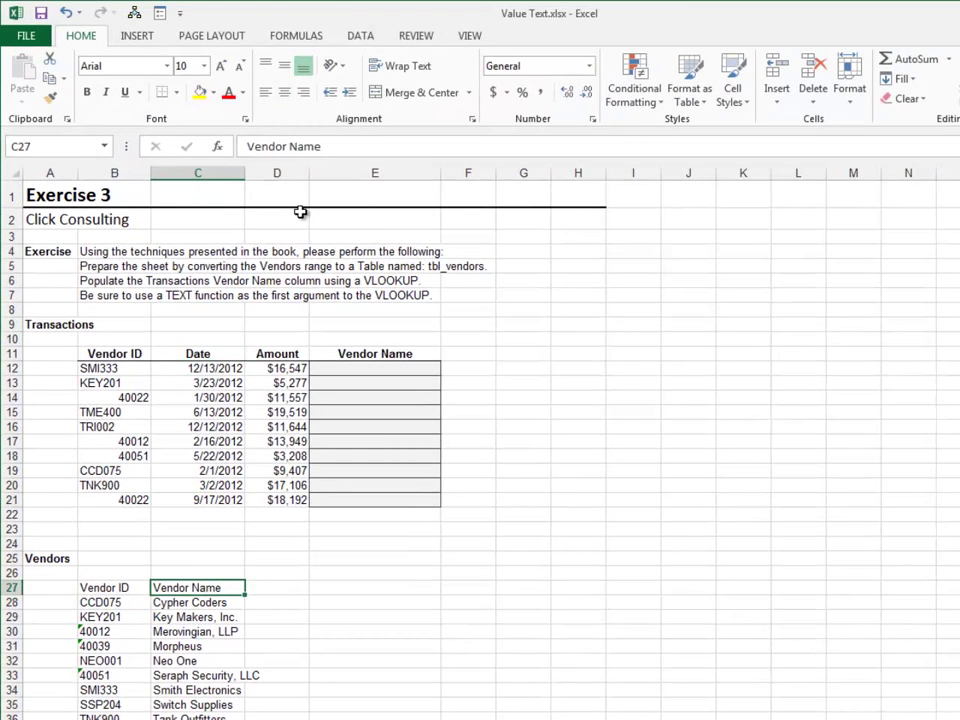
{"action": "key", "text": "ctrl+t"}
{"action": "key", "text": "alt+m"}
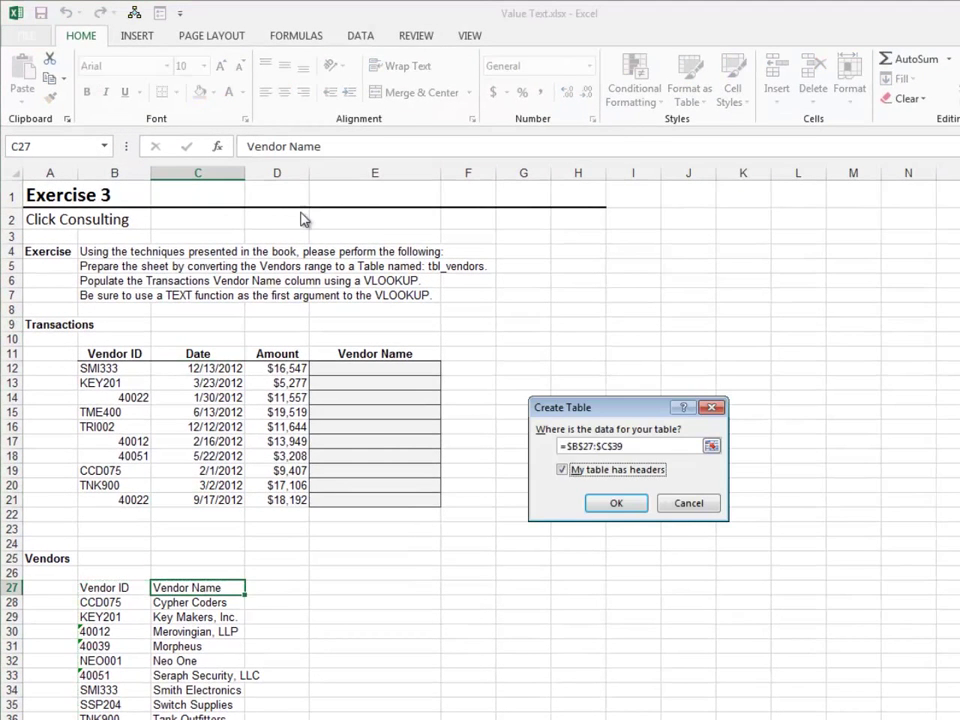
{"action": "key", "text": "Return"}
{"action": "key", "text": "alt+j"}
{"action": "type", "text": "tatb"}
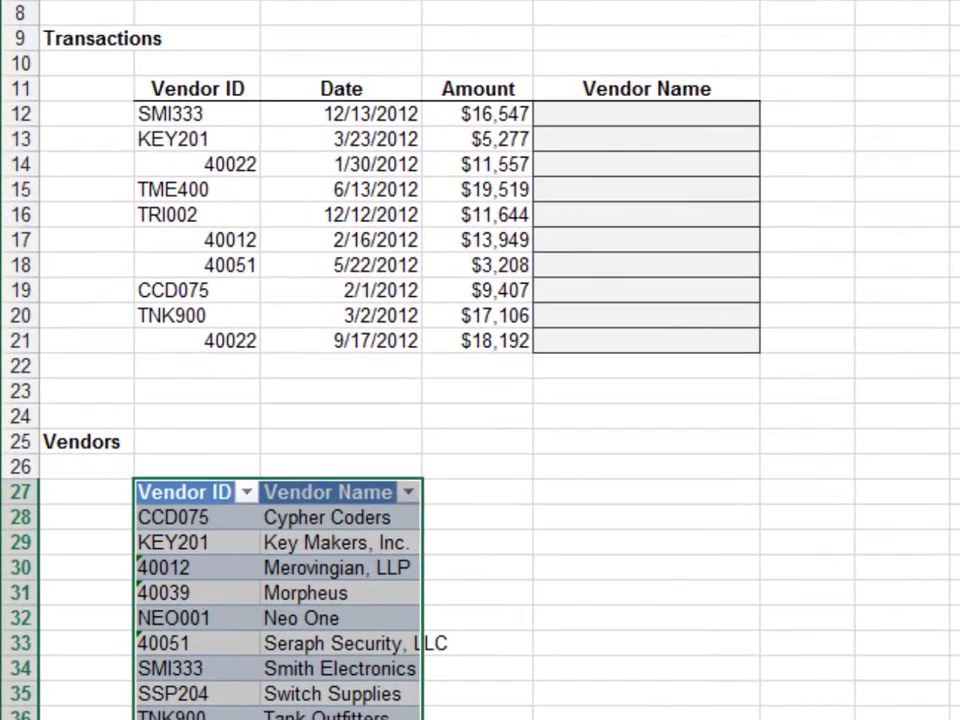
Step: Start a VLOOKUP formula in E12 of the Vendor Name column with TEXT(B12,0) as the lookup value
{"action": "left_click", "coordinate": [197, 466]}
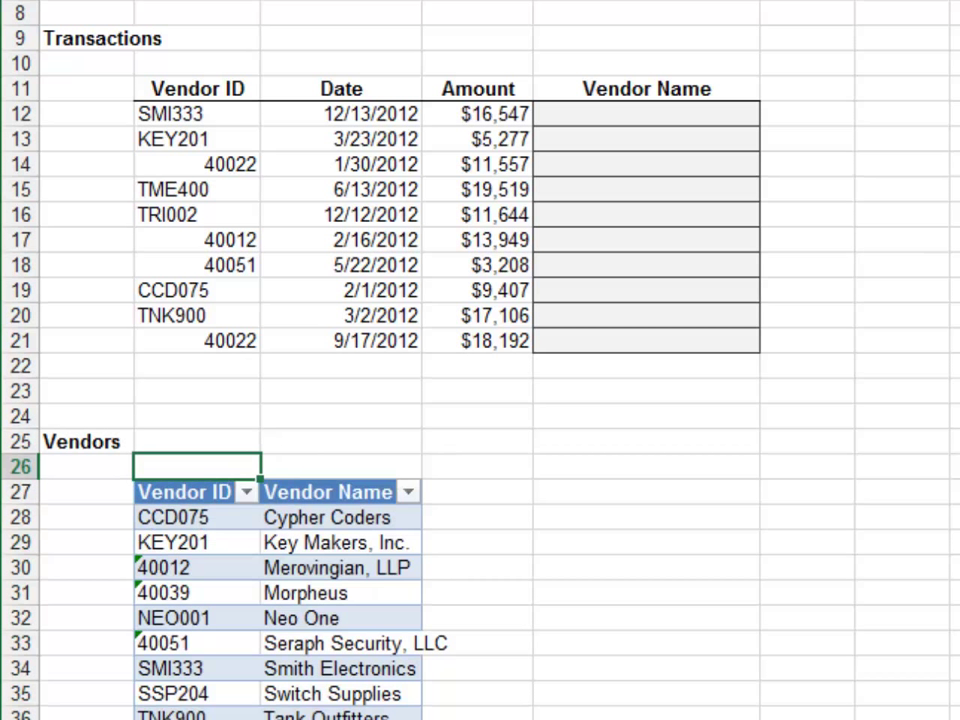
{"action": "key", "text": "Up"}
{"action": "key", "text": "Up"}
{"action": "key", "text": "Up"}
{"action": "key", "text": "Up"}
{"action": "key", "text": "Up"}
{"action": "key", "text": "Up"}
{"action": "key", "text": "Up"}
{"action": "key", "text": "Up"}
{"action": "key", "text": "Up"}
{"action": "key", "text": "Up"}
{"action": "key", "text": "Up"}
{"action": "key", "text": "Up"}
{"action": "key", "text": "Up"}
{"action": "key", "text": "Up"}
{"action": "key", "text": "Up"}
{"action": "key", "text": "Right"}
{"action": "key", "text": "Right"}
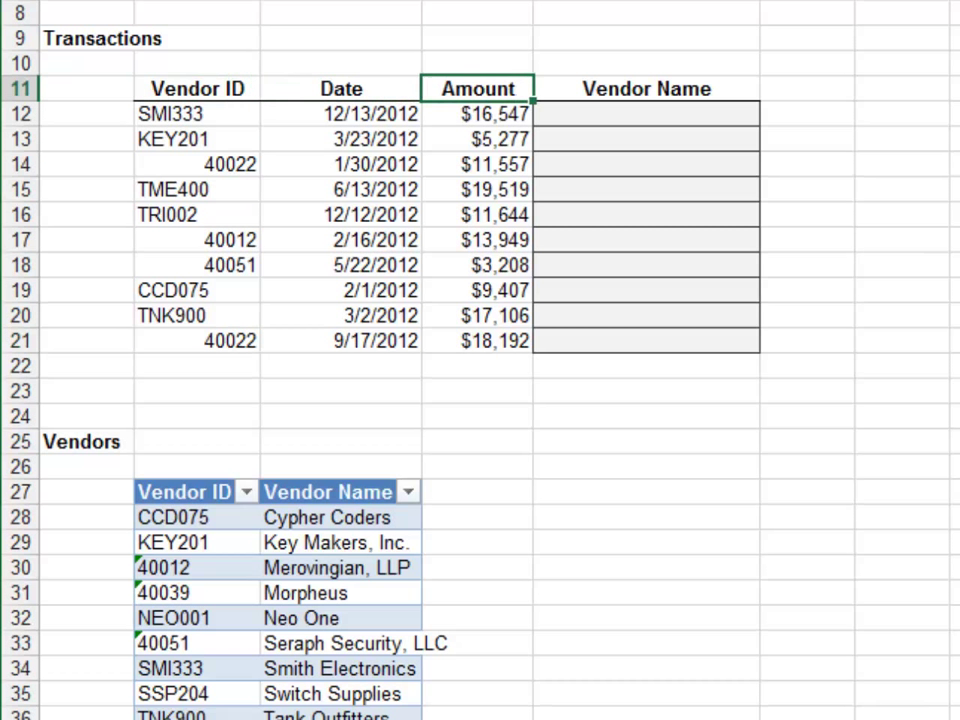
{"action": "key", "text": "Right"}
{"action": "key", "text": "Down"}
{"action": "type", "text": "=vlookup("}
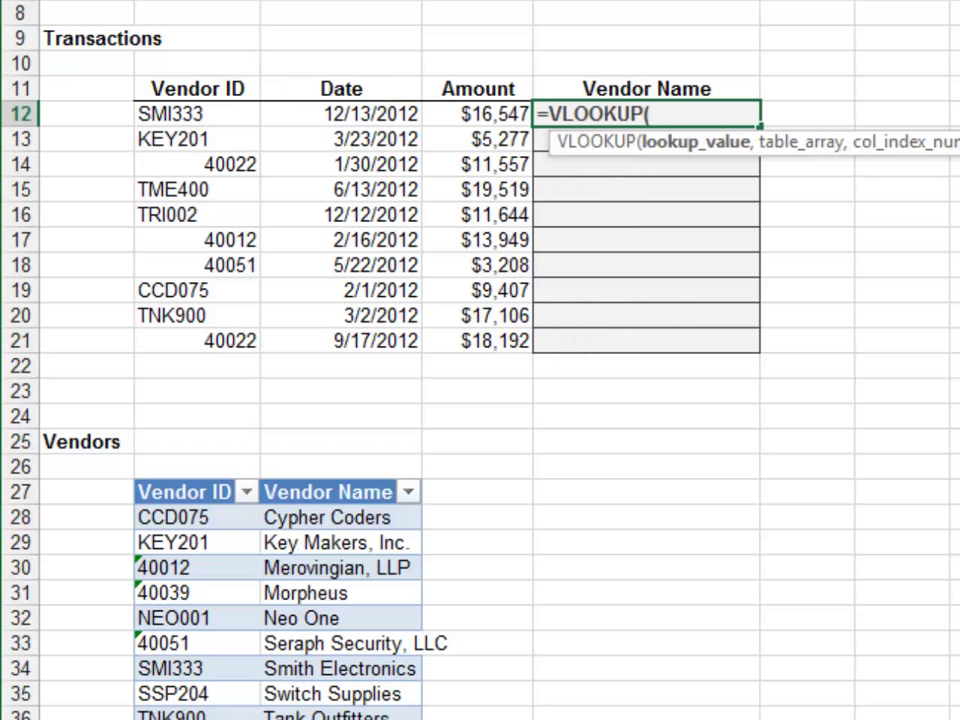
{"action": "type", "text": "text("}
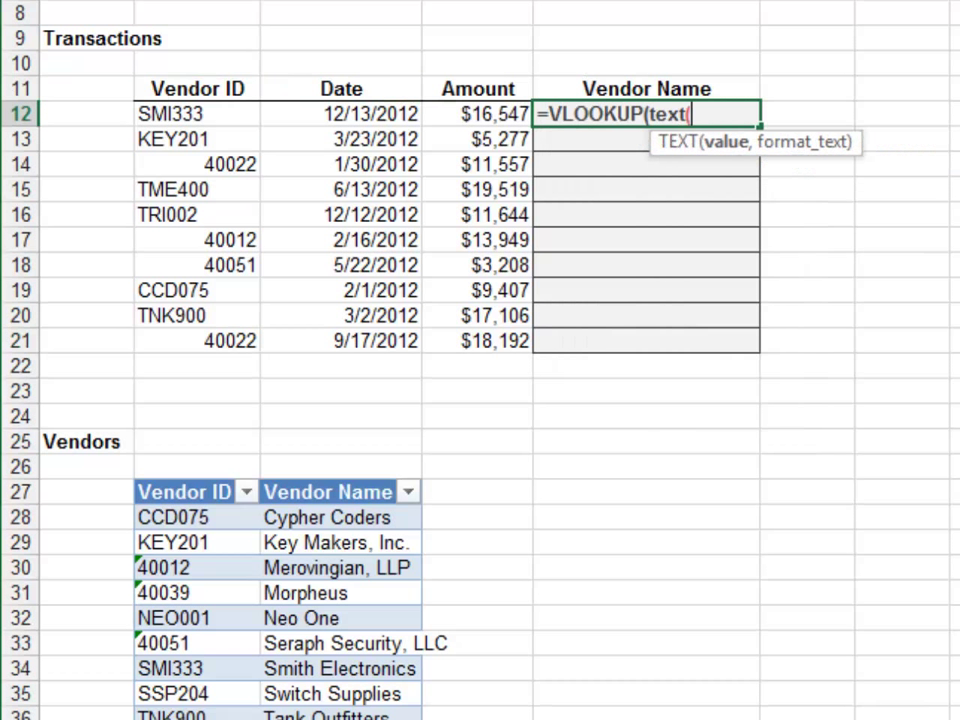
{"action": "left_click", "coordinate": [340, 114]}
{"action": "left_click", "coordinate": [197, 114]}
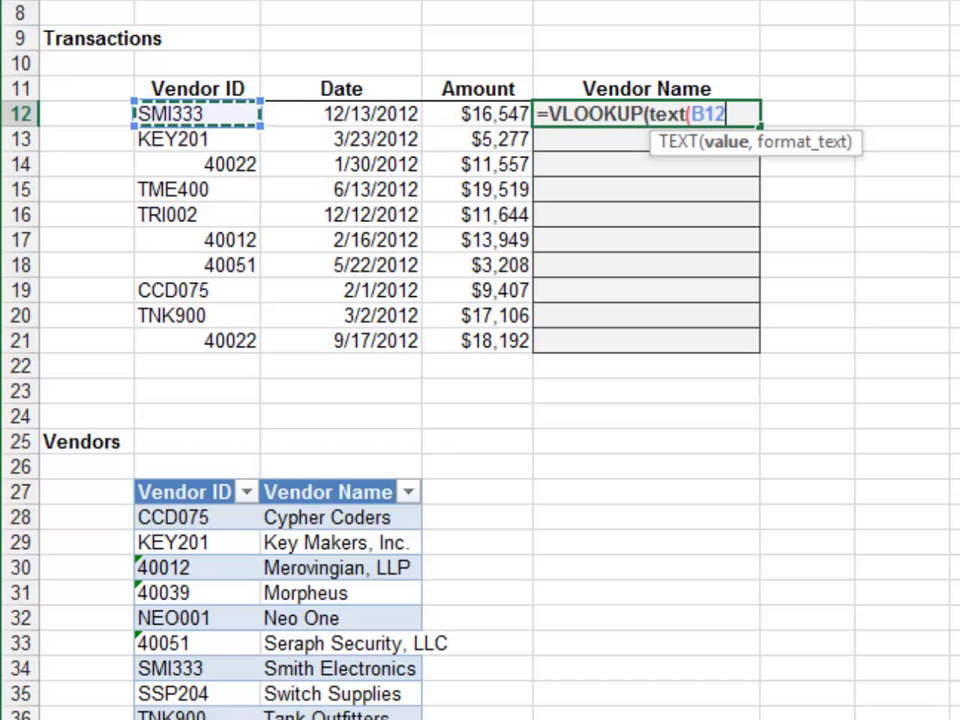
{"action": "type", "text": ","}
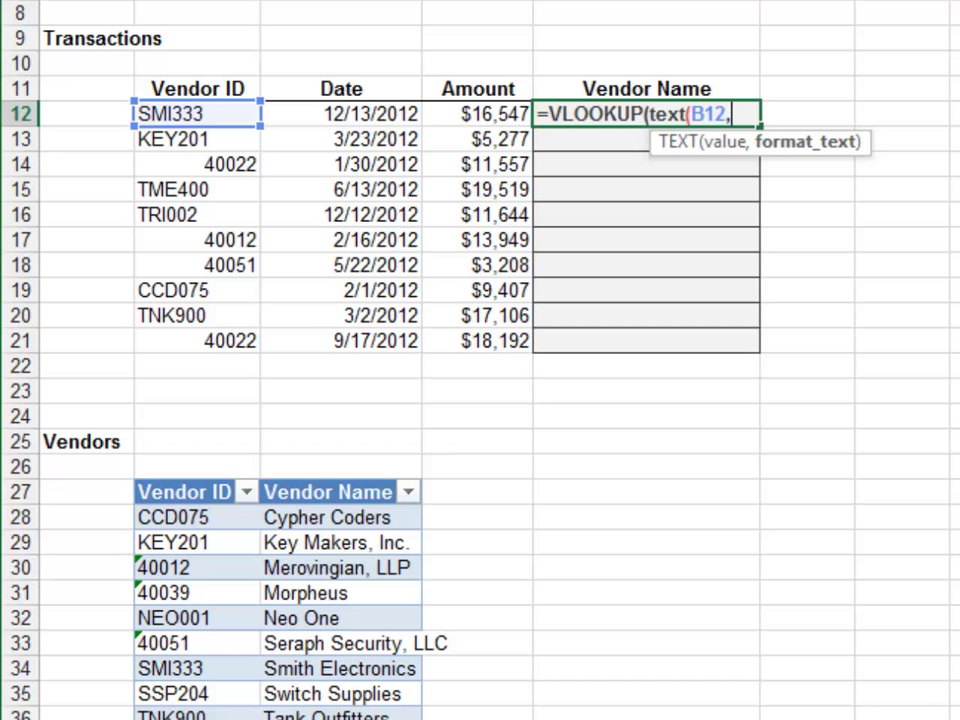
{"action": "type", "text": "0),"}
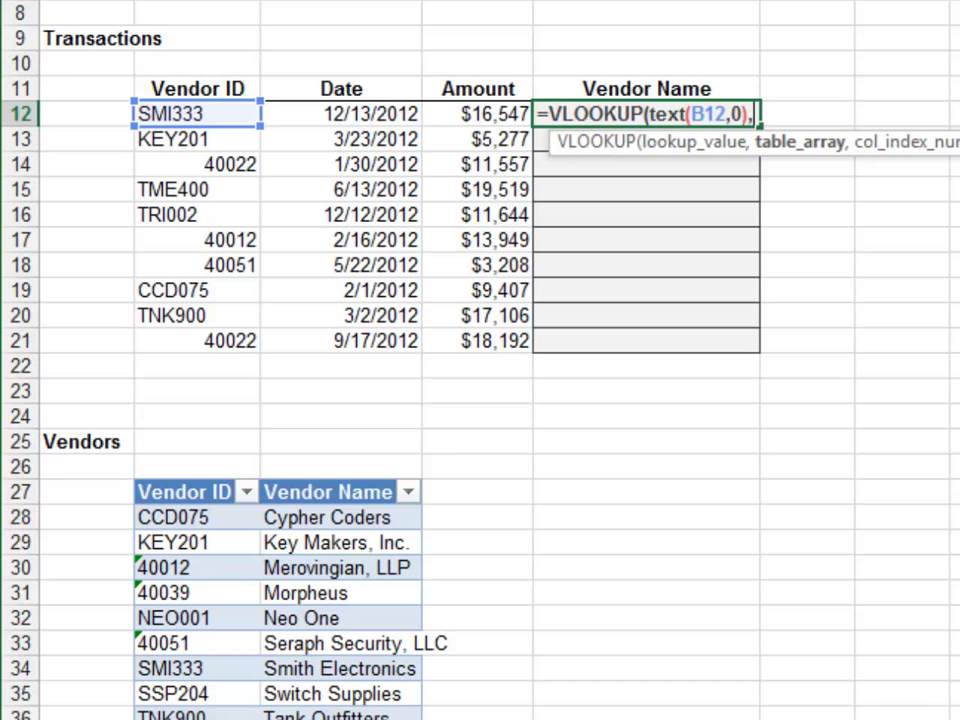
Step: Complete the E12 formula with tbl_vendors, column 2 and exact match 0, and fill it down the Vendor Name column
{"action": "type", "text": "tbl"}
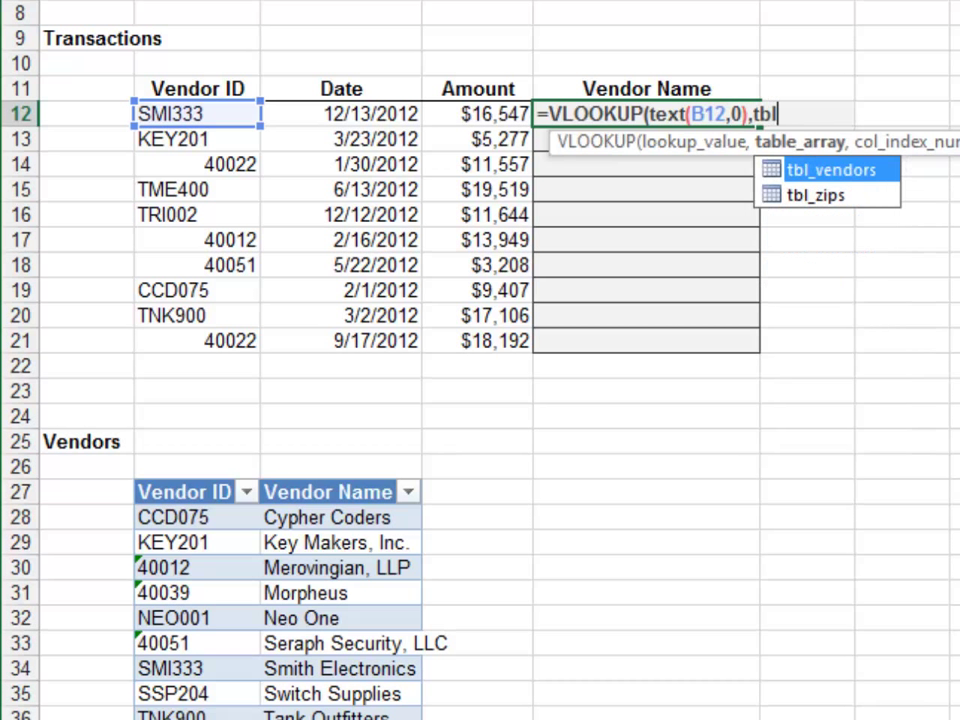
{"action": "key", "text": "Tab"}
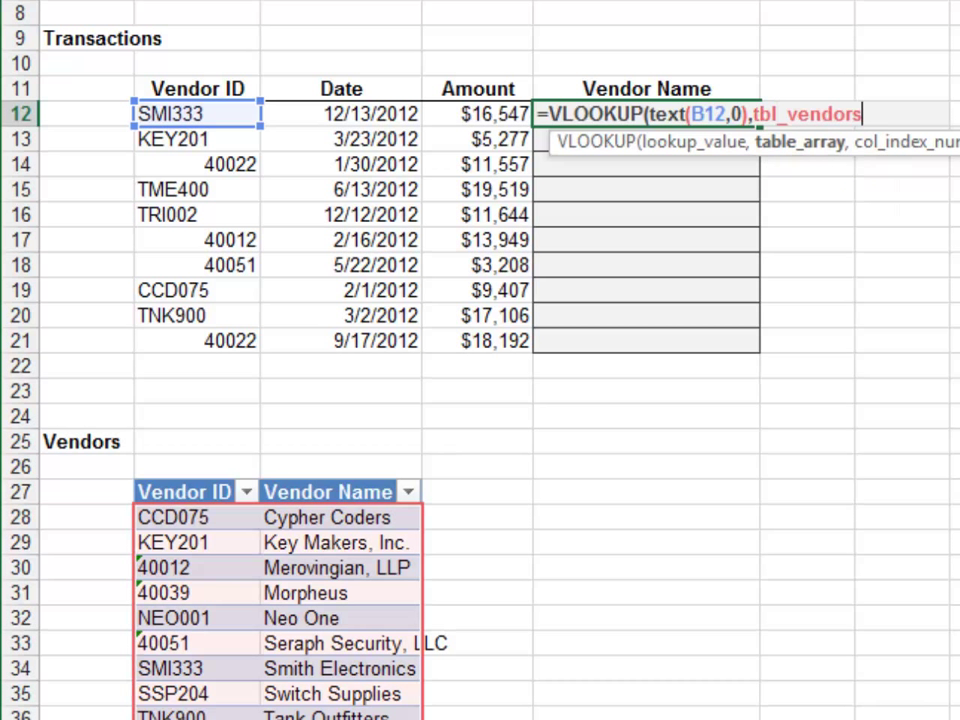
{"action": "type", "text": ","}
{"action": "type", "text": "2,"}
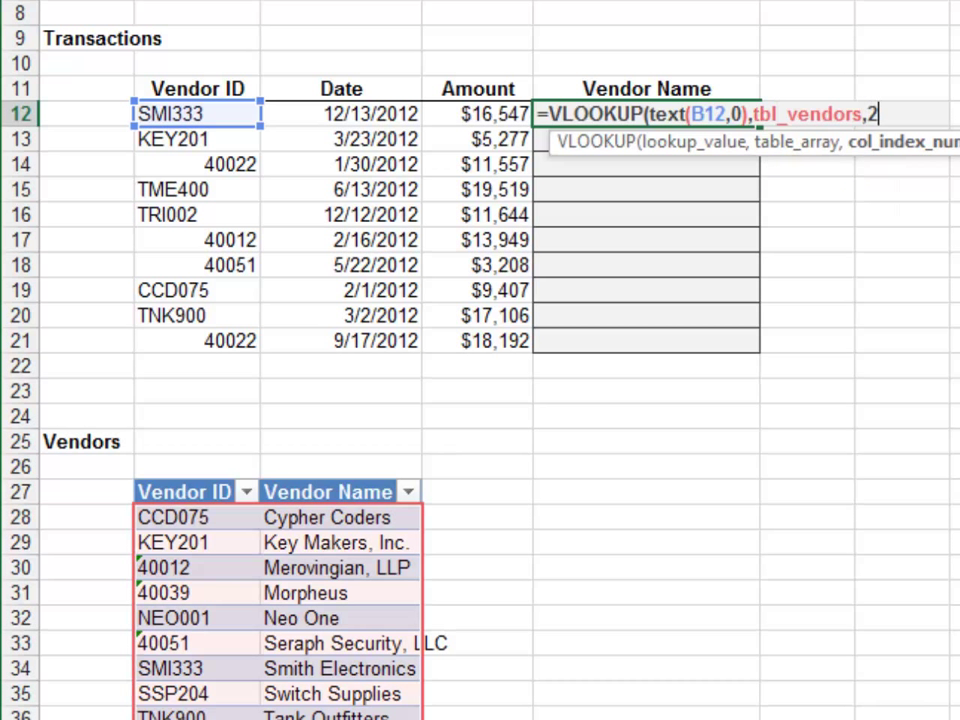
{"action": "type", "text": "0)"}
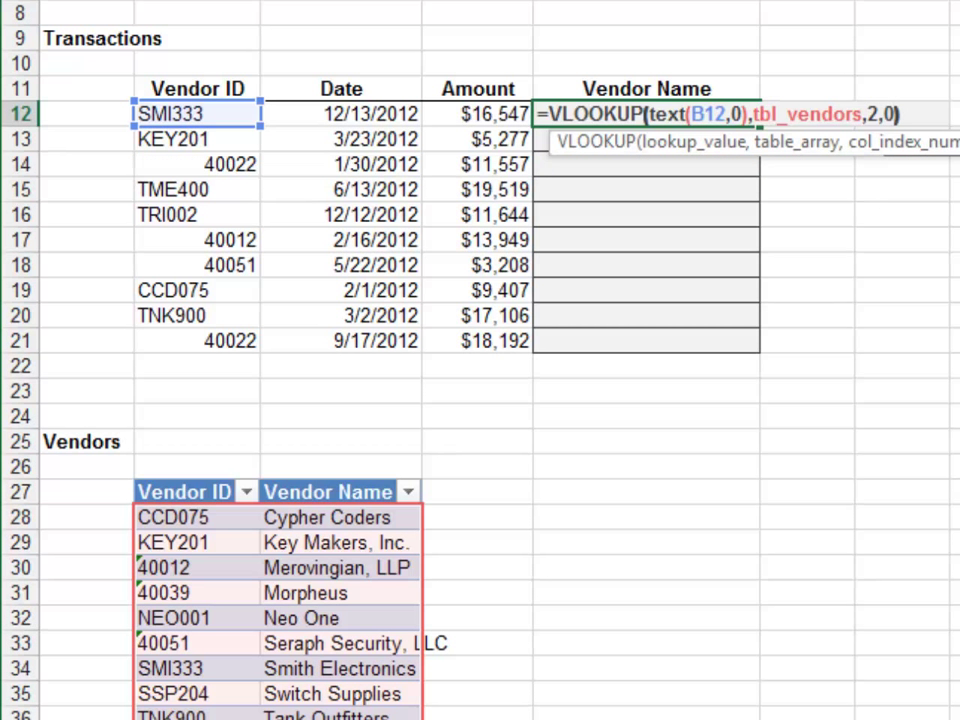
{"action": "key", "text": "Return"}
{"action": "left_click", "coordinate": [646, 114]}
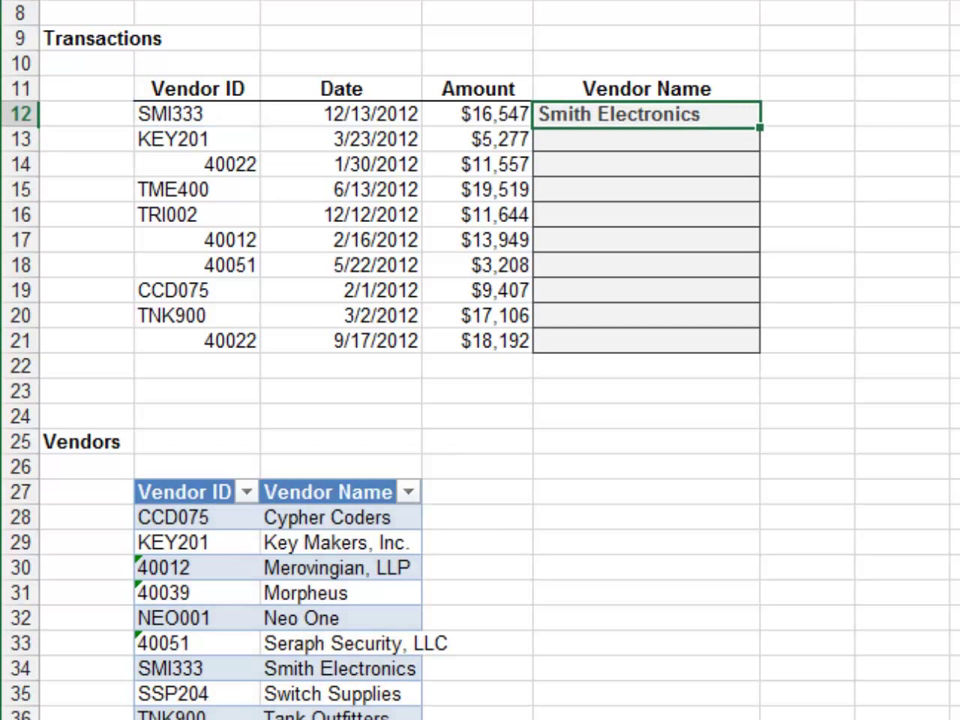
{"action": "double_click", "coordinate": [760, 127]}
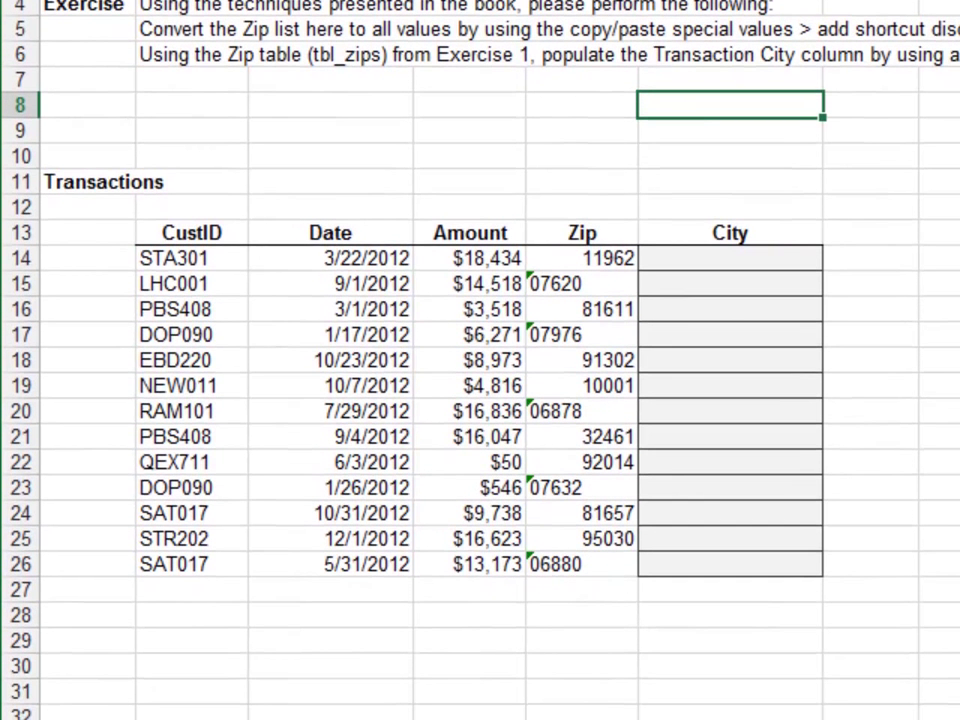
Step: On the Exercise 4 sheet, convert the Zip values E14:E26 to numbers by copying blank cell E10 and pasting it with the Add operation
{"action": "left_click", "coordinate": [581, 104]}
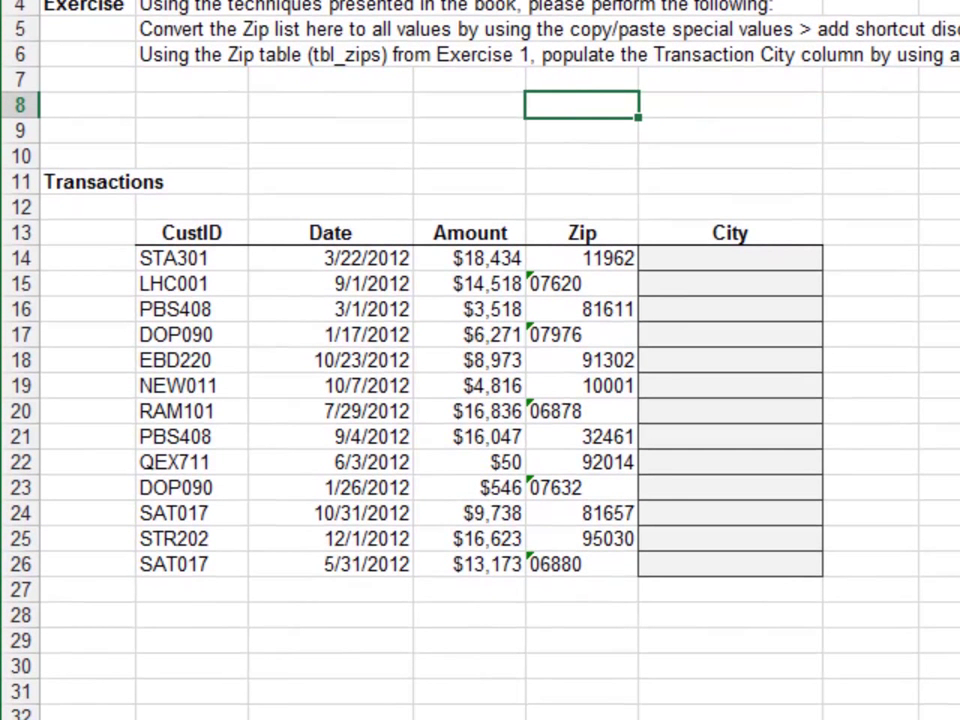
{"action": "left_click", "coordinate": [581, 155]}
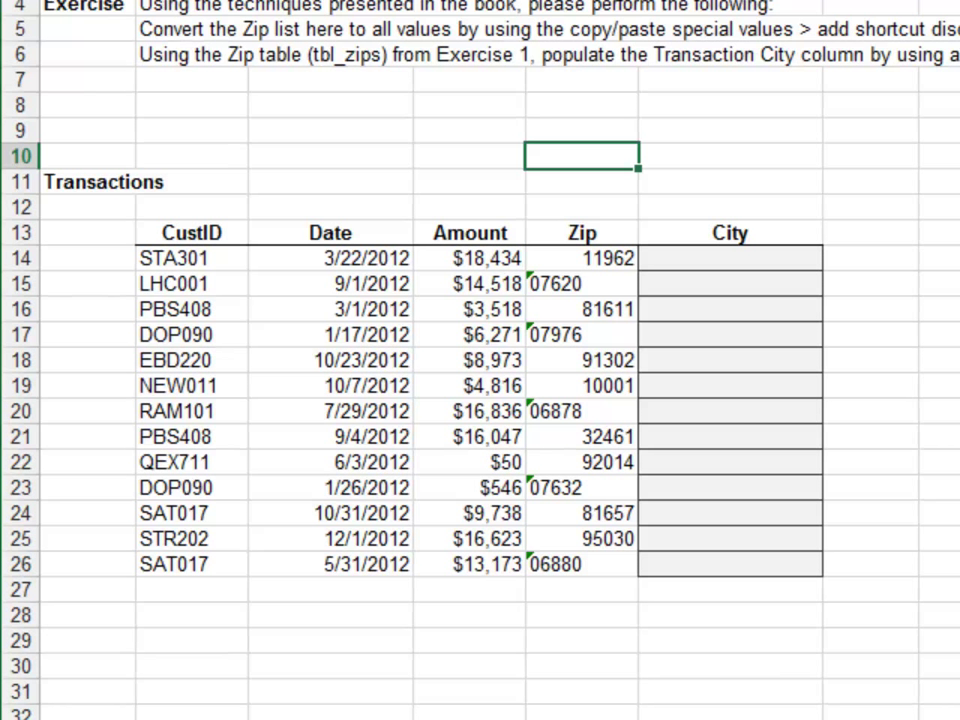
{"action": "key", "text": "ctrl+c"}
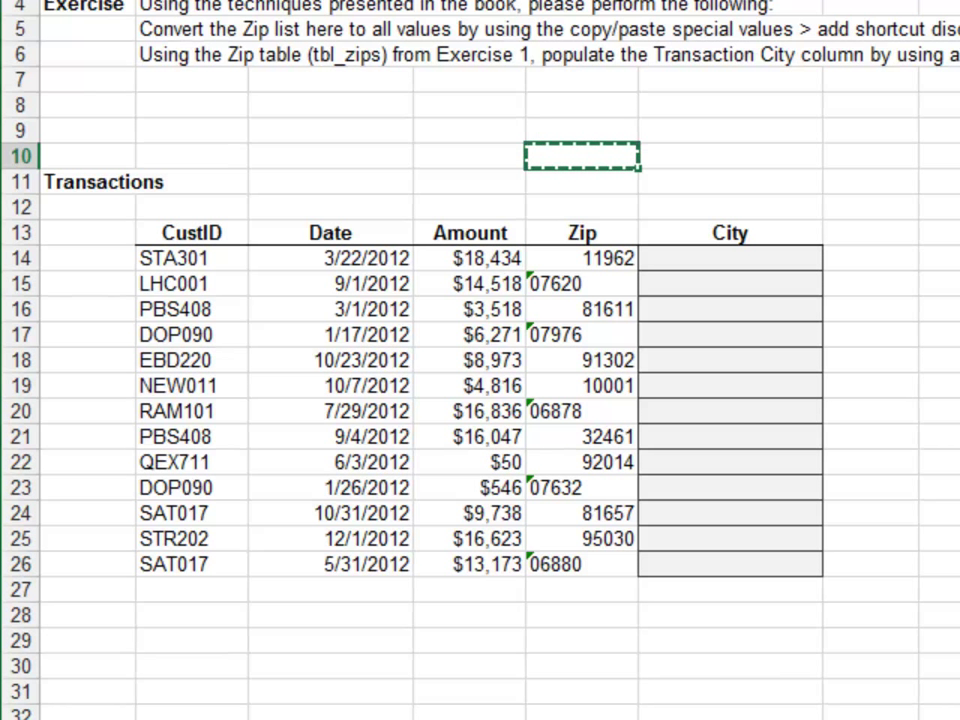
{"action": "key", "text": "ctrl+Down"}
{"action": "key", "text": "Down"}
{"action": "key", "text": "ctrl+shift+Down"}
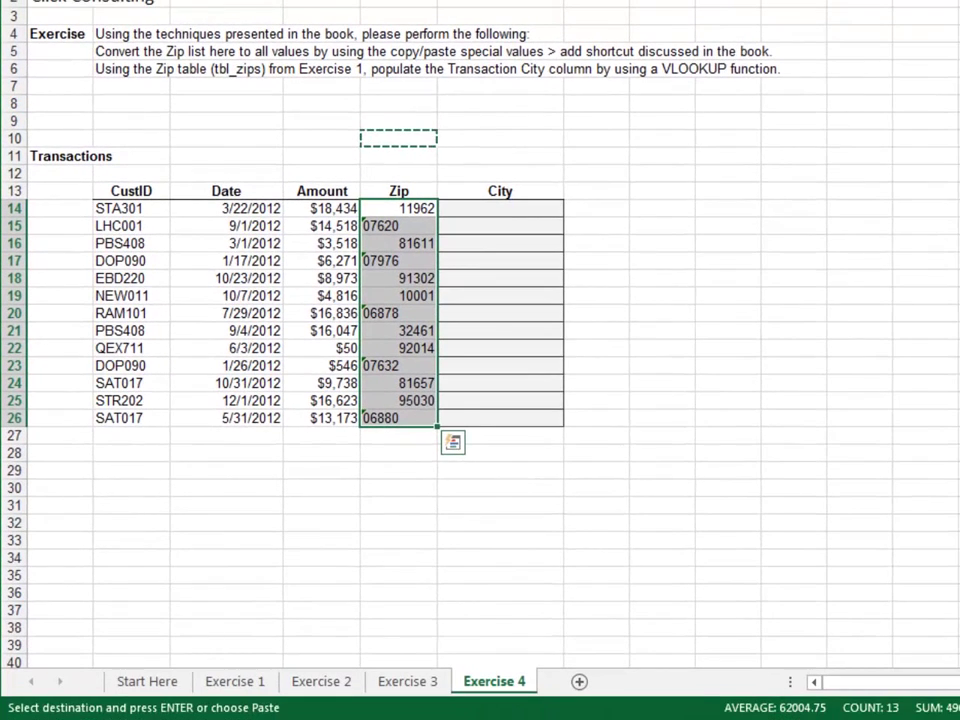
{"action": "key", "text": "ctrl+alt+v"}
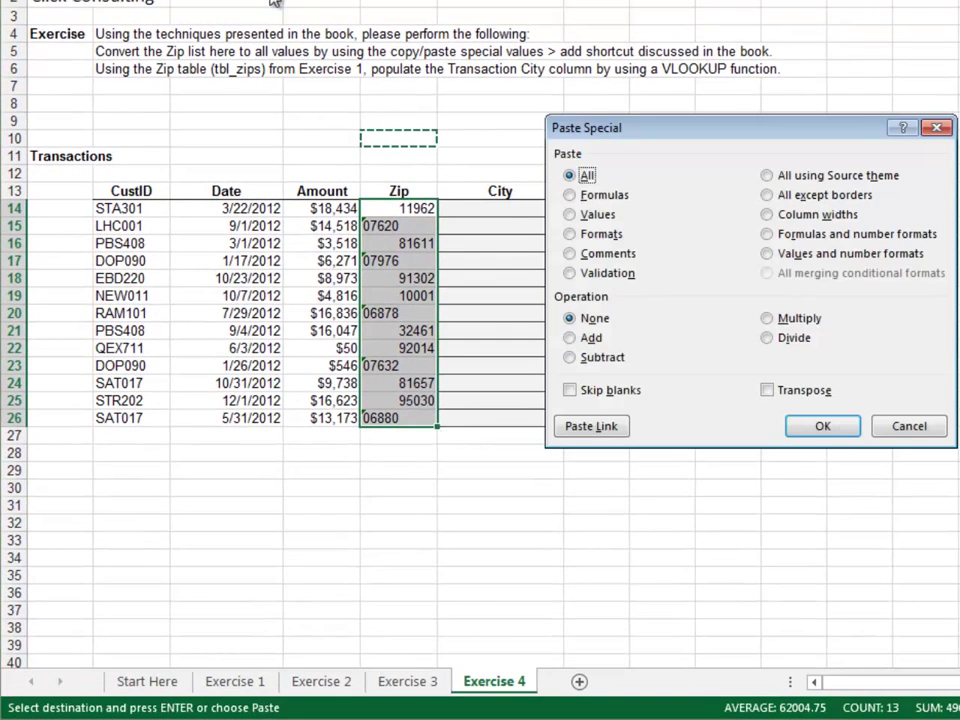
{"action": "key", "text": "d"}
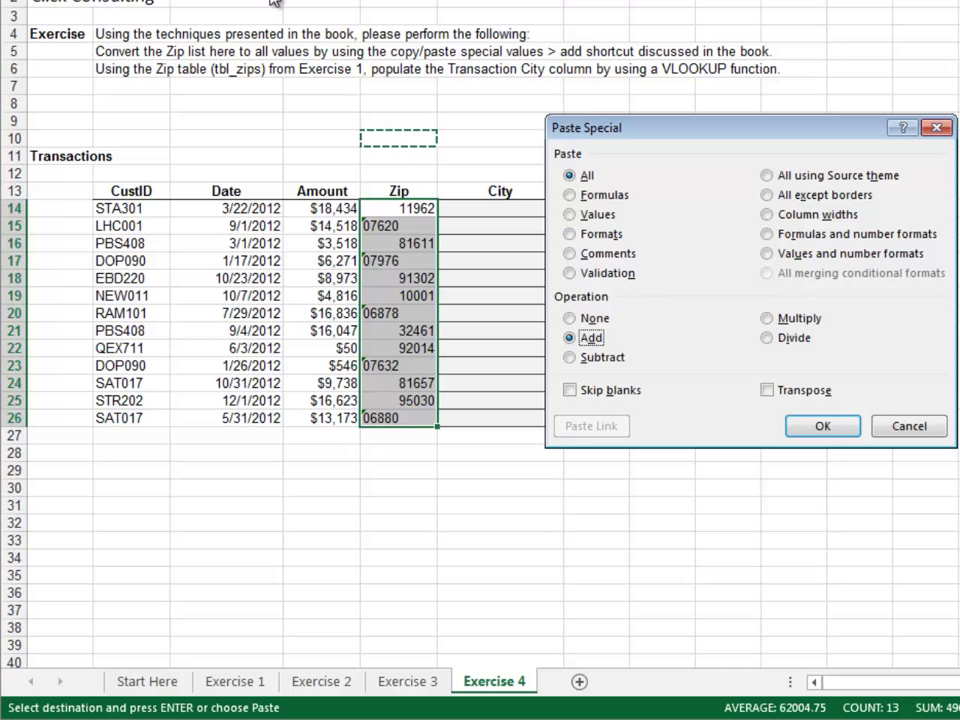
{"action": "key", "text": "Return"}
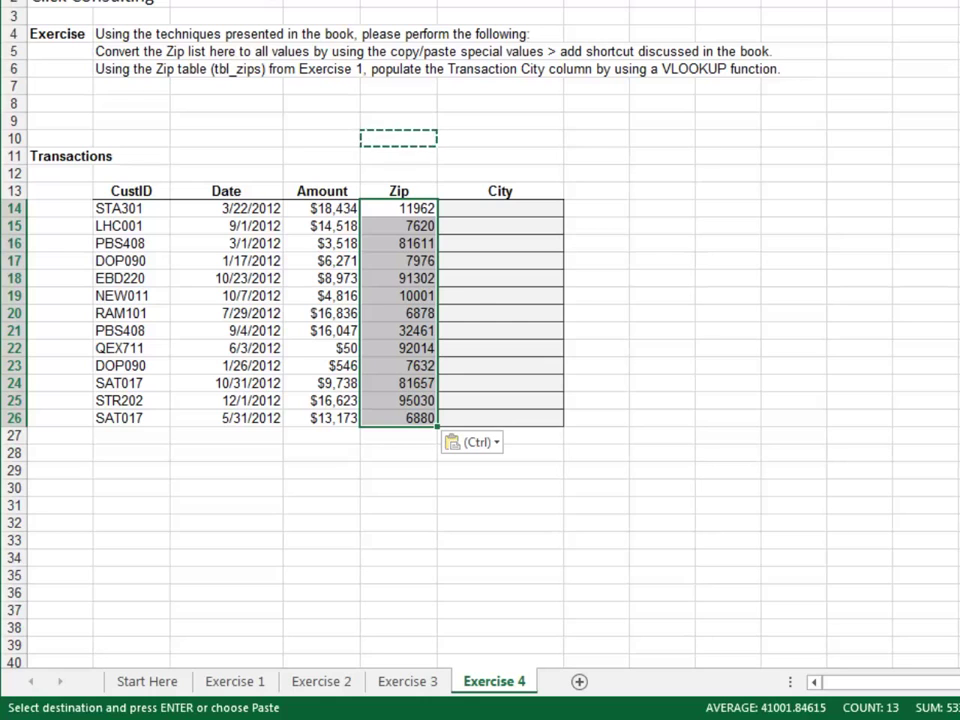
Step: Enter a VLOOKUP formula in F14 of the City column that looks up E14 in tbl_zips, column 2, with exact match 0
{"action": "left_click", "coordinate": [500, 208]}
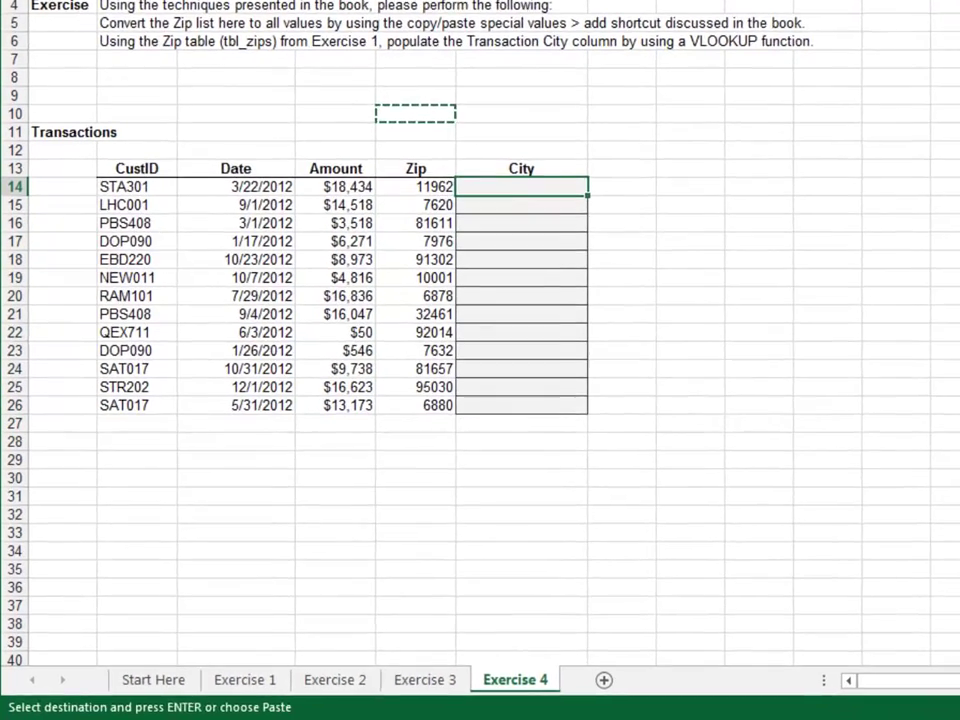
{"action": "type", "text": "=vl"}
{"action": "key", "text": "Tab"}
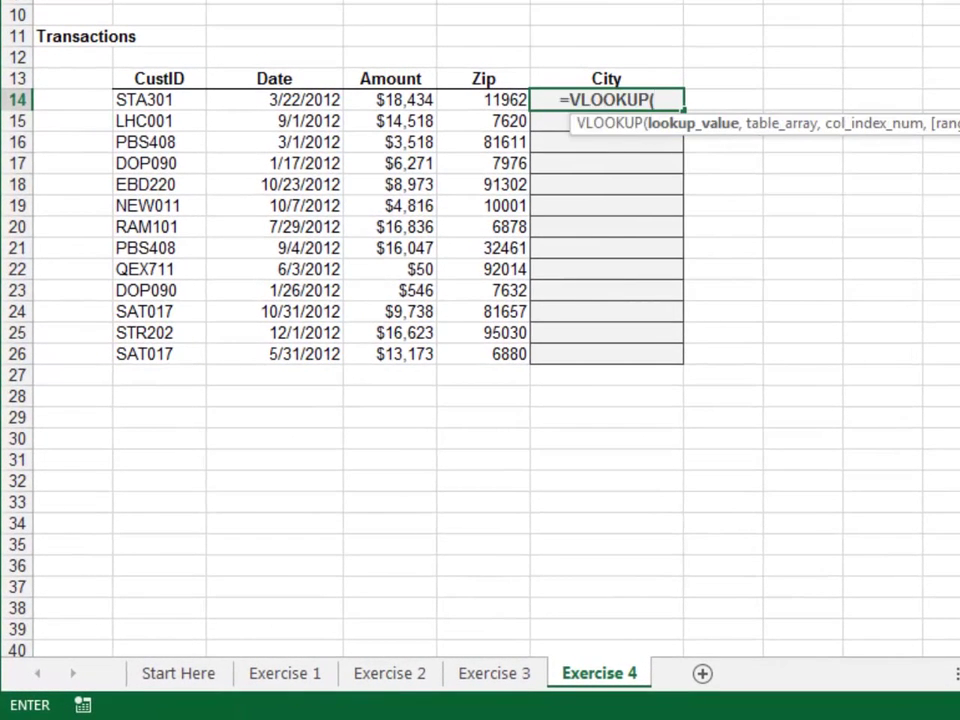
{"action": "left_click", "coordinate": [484, 99]}
{"action": "type", "text": ","}
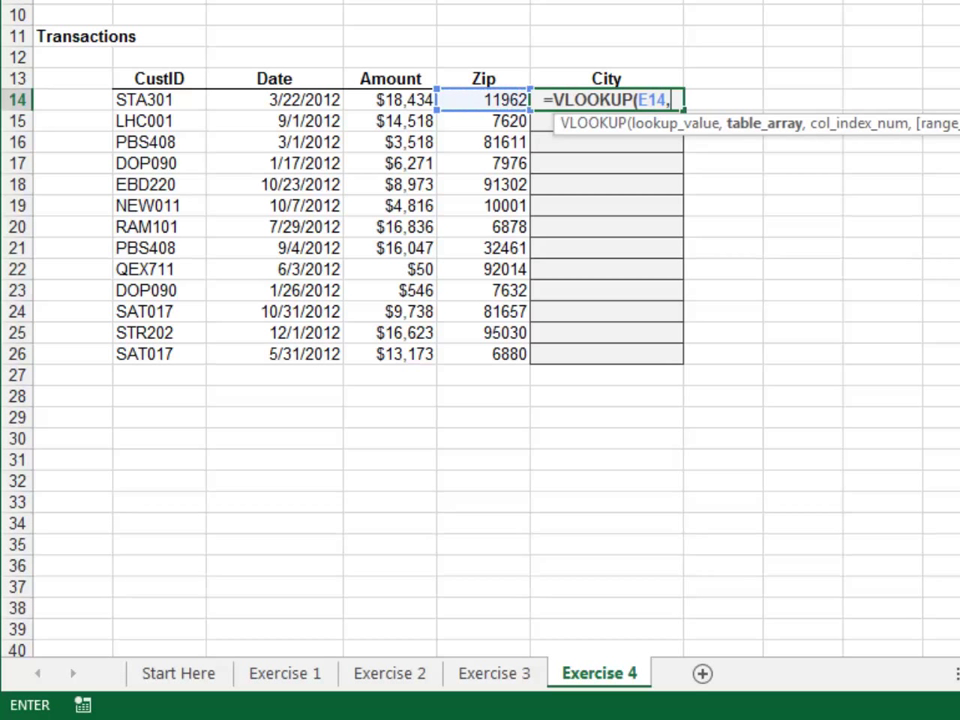
{"action": "type", "text": "tbl"}
{"action": "key", "text": "Down"}
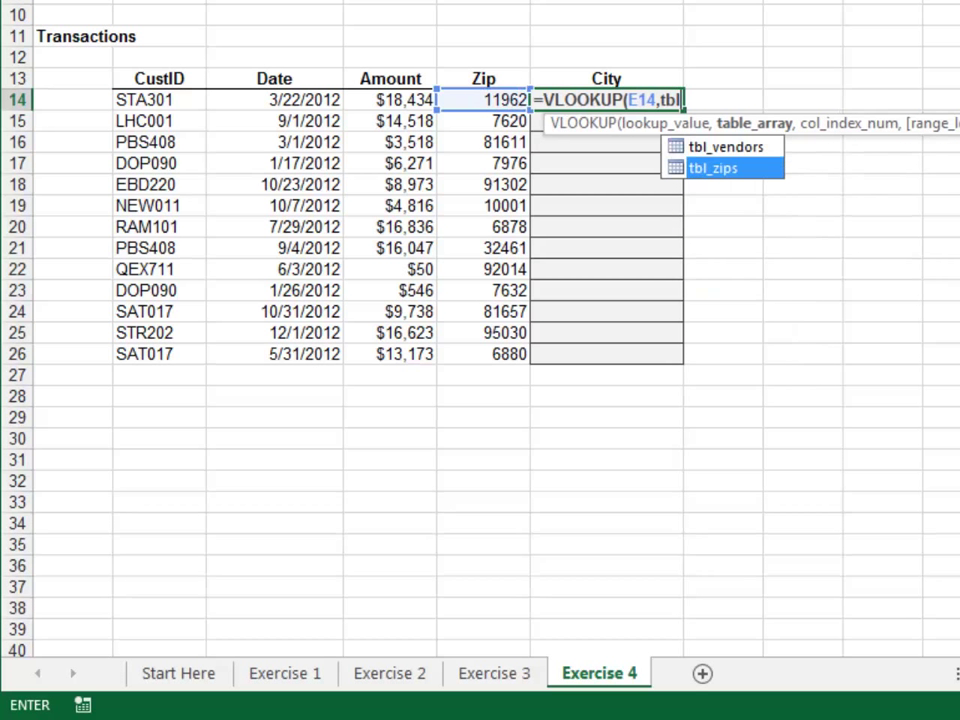
{"action": "key", "text": "Tab"}
{"action": "type", "text": ","}
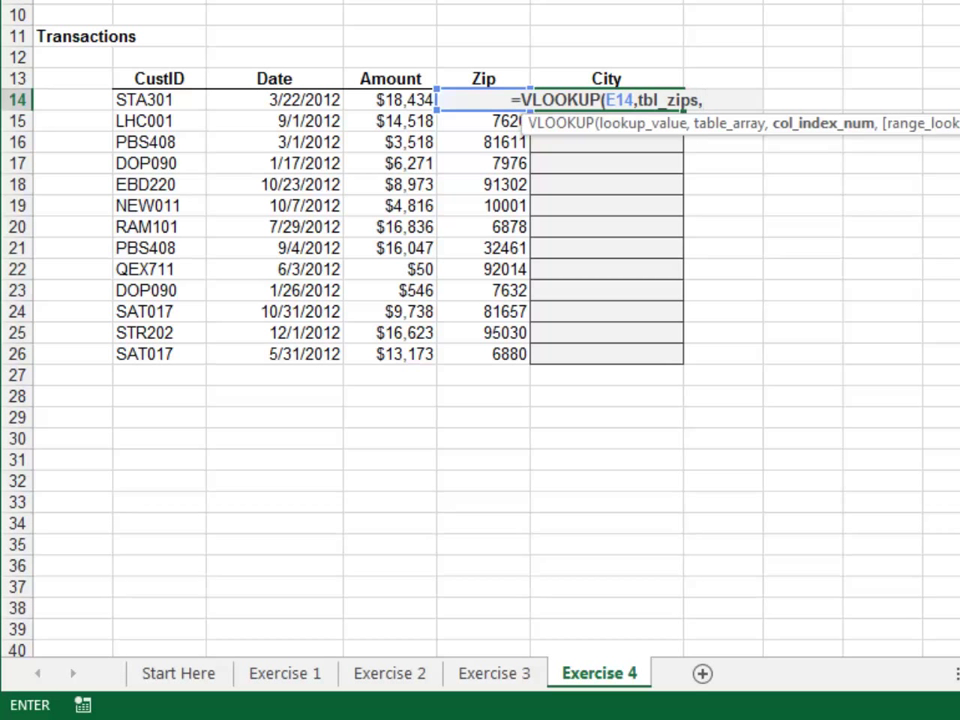
{"action": "type", "text": "2,0)"}
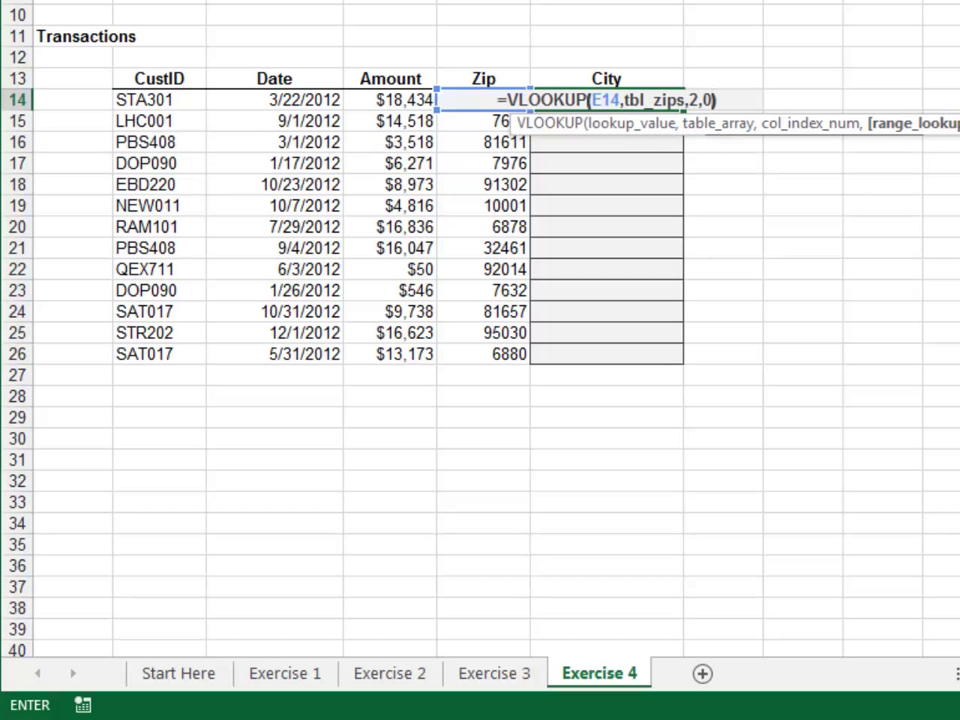
{"action": "key", "text": "Return"}
{"action": "left_click", "coordinate": [607, 100]}
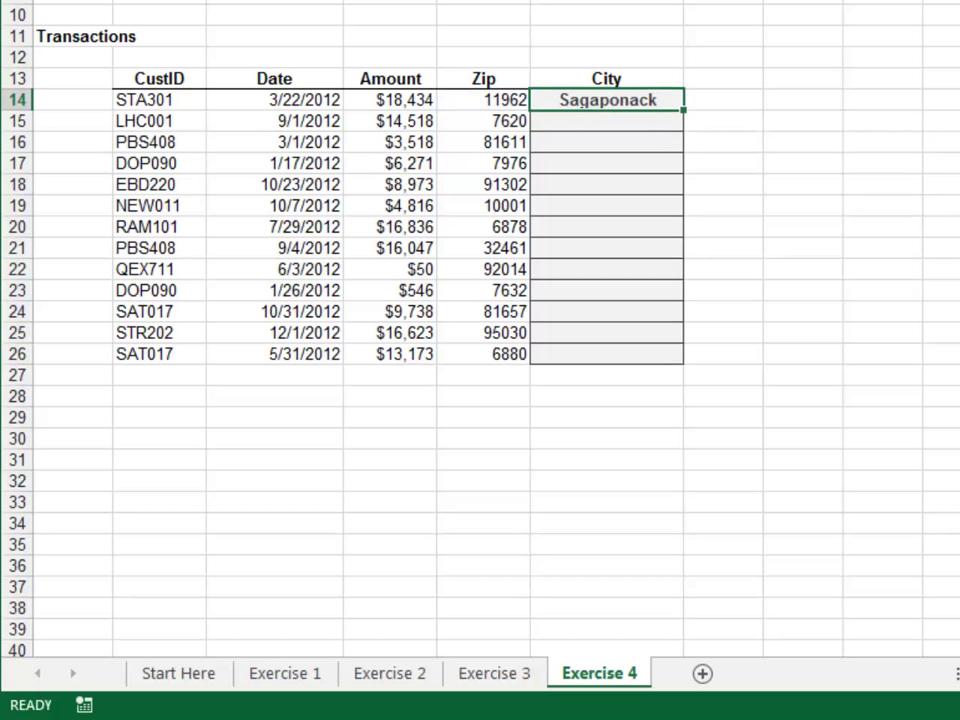